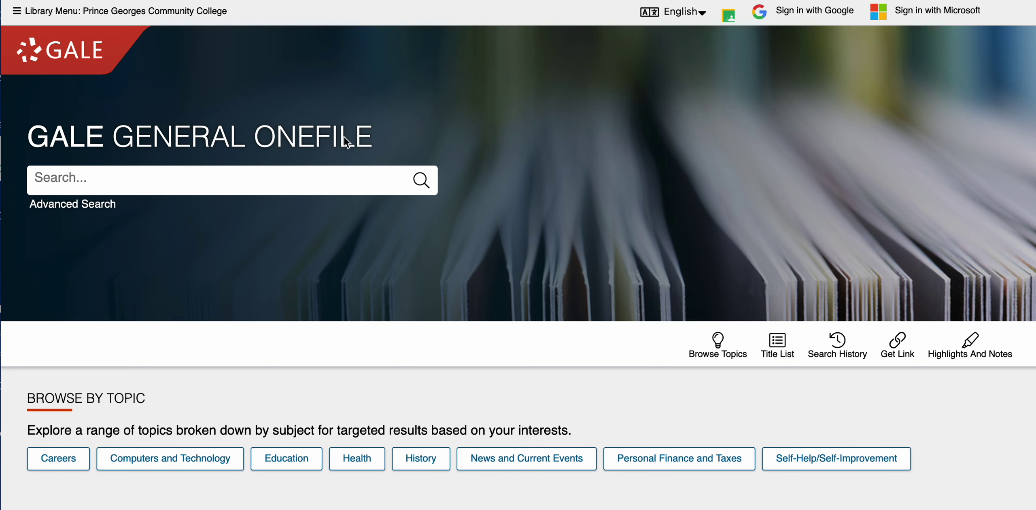
# Enter 'research' in the Gale search box and browse the suggested search terms
pyautogui.click(181, 179)
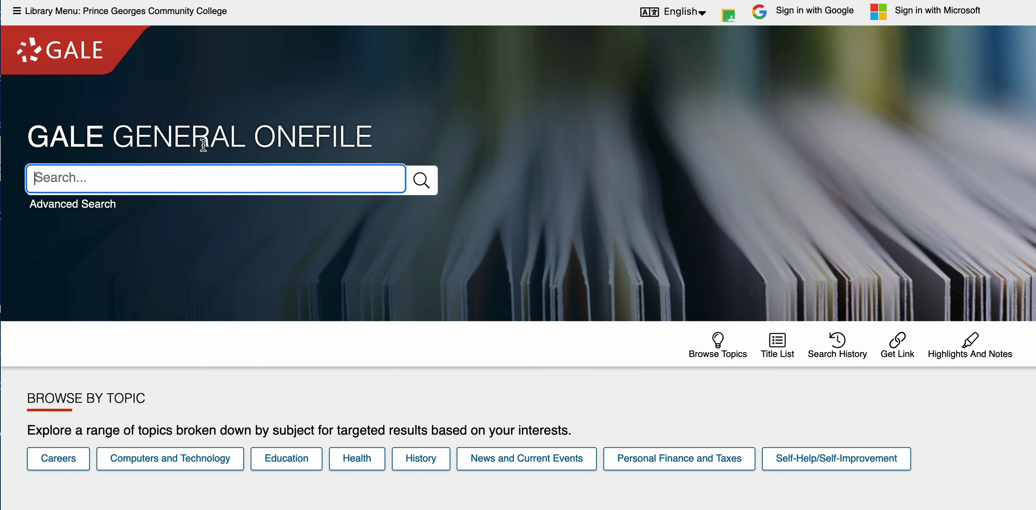
pyautogui.write('research')
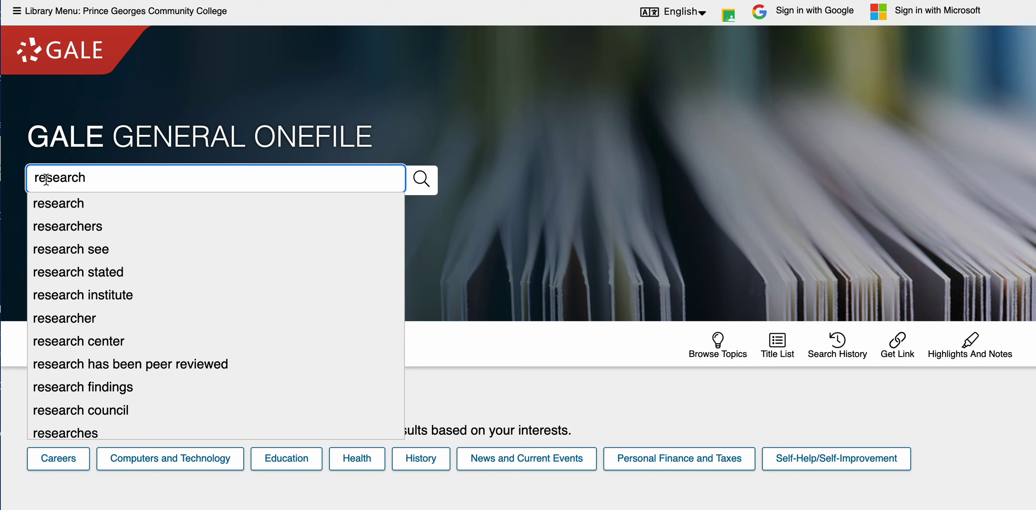
pyautogui.scroll(-2, 75, 336)
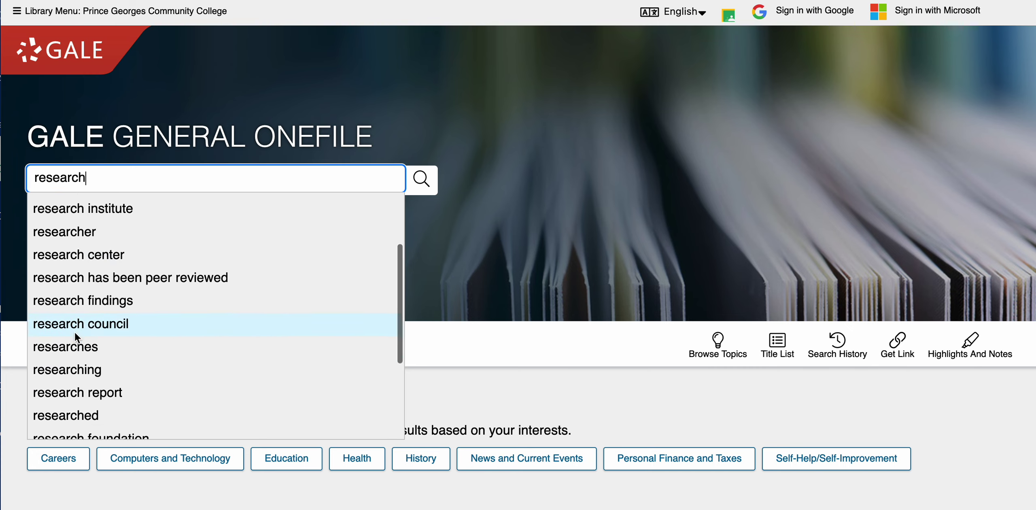
pyautogui.scroll(-2, 76, 336)
pyautogui.scroll(-3, 76, 389)
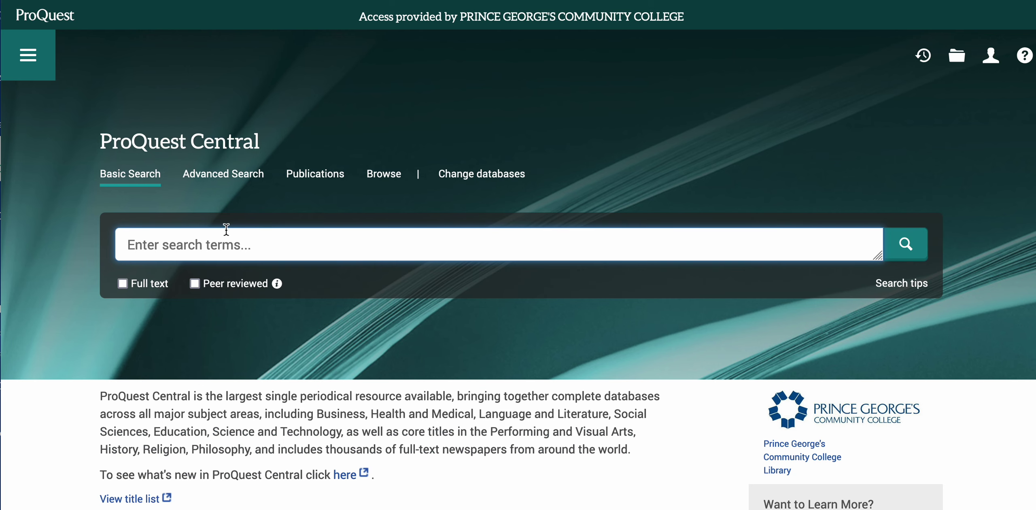
pyautogui.click(229, 233)
# Type 'research' in ProQuest's Basic Search box, then replace it with 'student writing'
pyautogui.write('re')
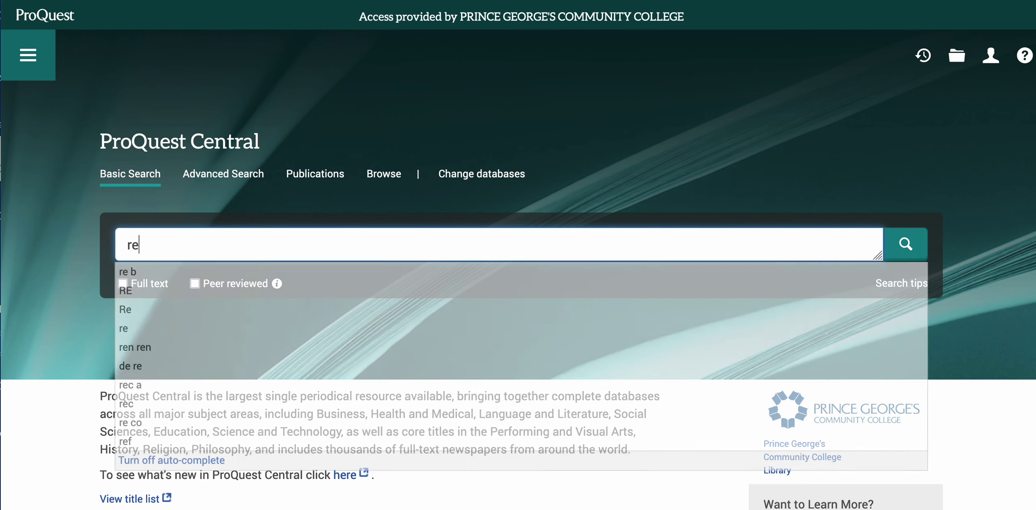
pyautogui.write('search')
pyautogui.scroll(-2, 230, 366)
pyautogui.scroll(-2, 229, 363)
pyautogui.scroll(3, 234, 262)
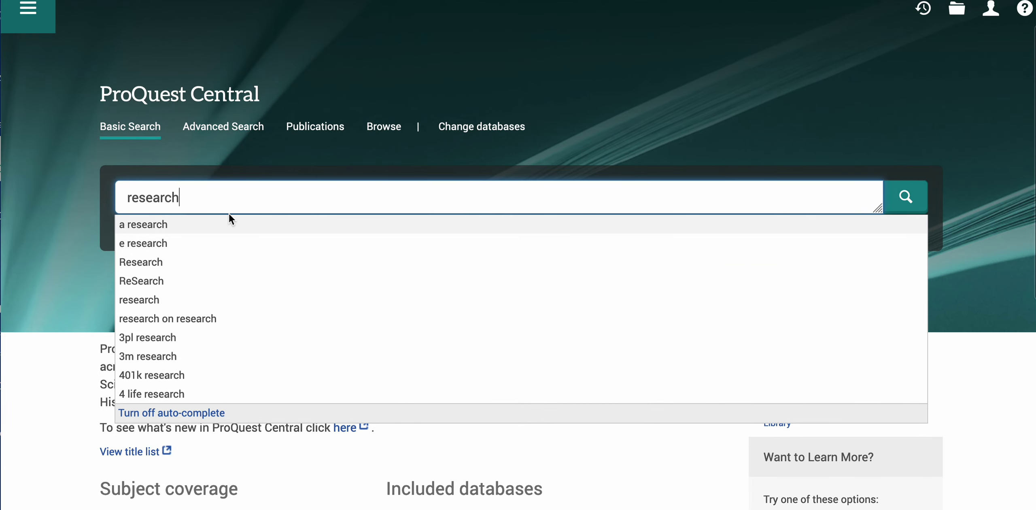
pyautogui.doubleClick(215, 196)
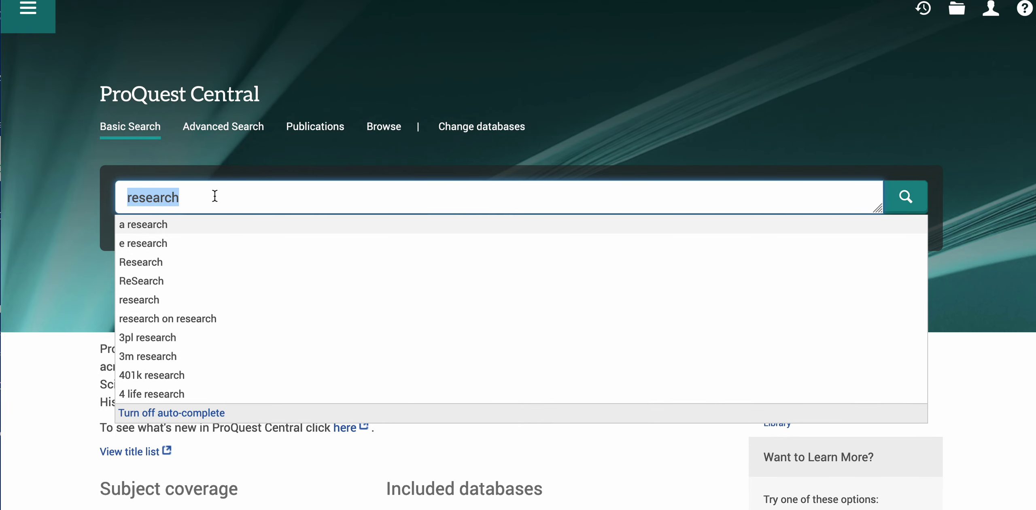
pyautogui.write('student writing')
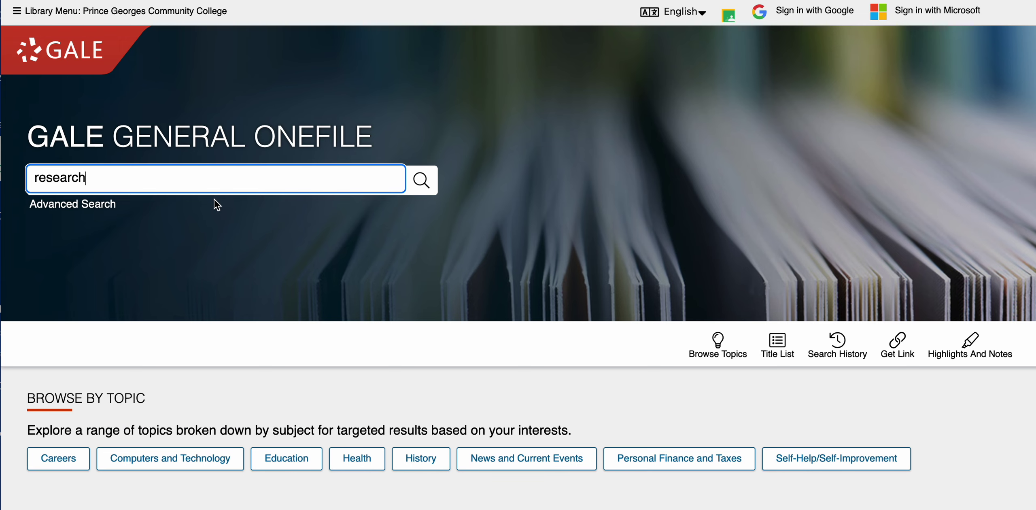
# Replace 'research' with 'student writing' in the Gale search box and dismiss the suggestions
pyautogui.tripleClick(178, 180)
pyautogui.write('st')
pyautogui.press('BackSpace')
pyautogui.press('BackSpace')
pyautogui.write('student')
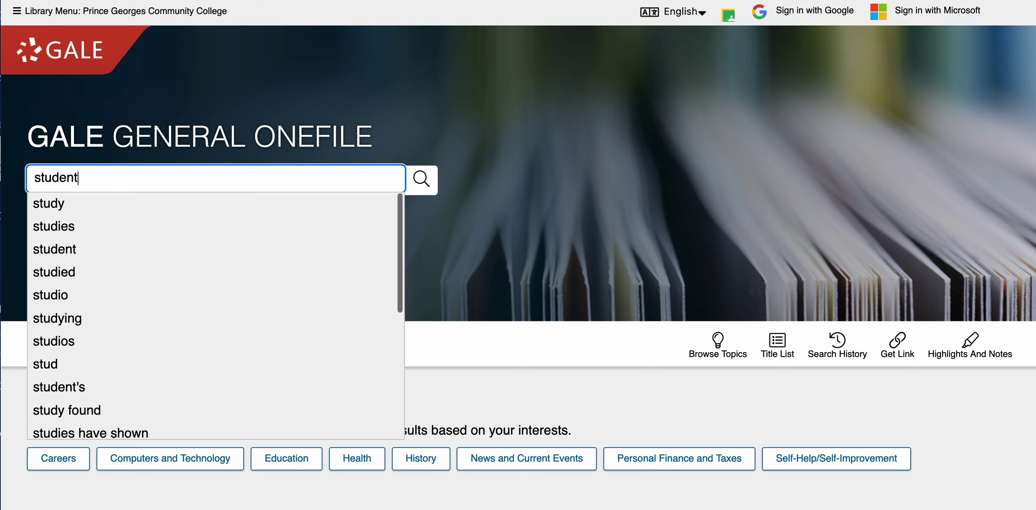
pyautogui.write(' writing')
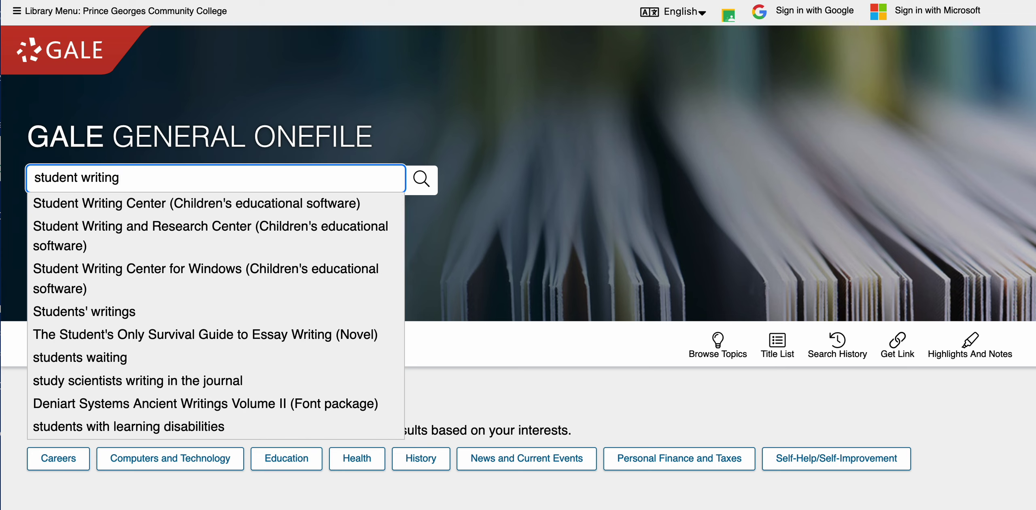
pyautogui.press('Escape')
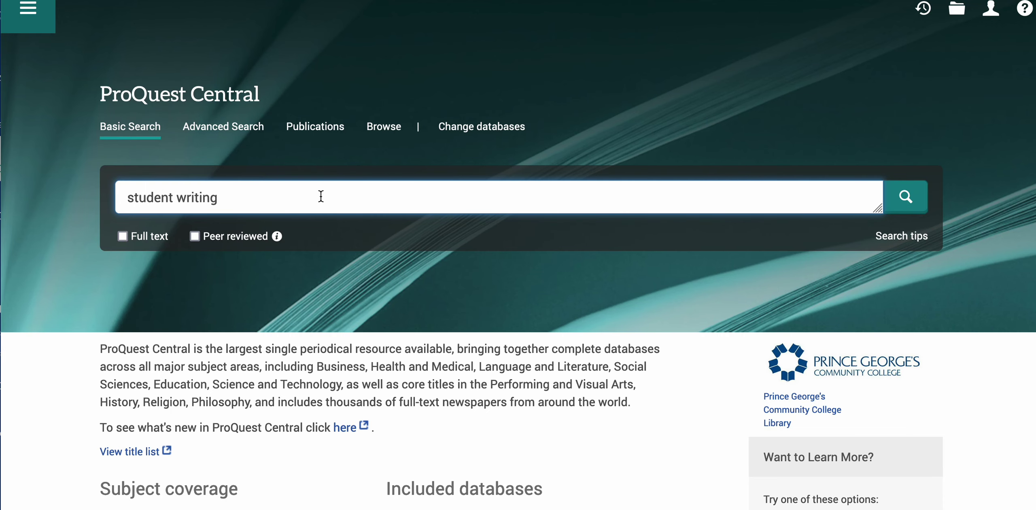
# Submit the 'student writing' query in ProQuest Central
pyautogui.press('Return')
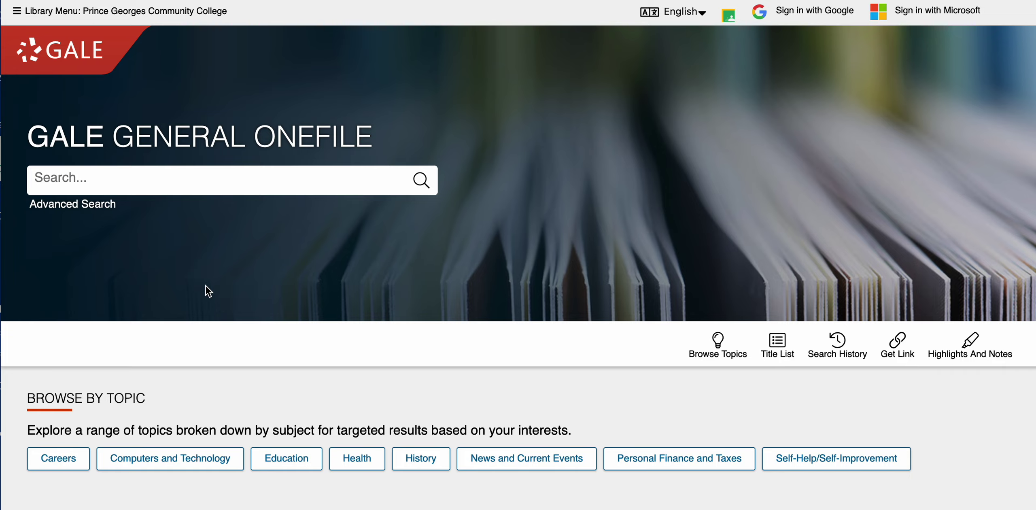
pyautogui.scroll(-5, 206, 286)
pyautogui.scroll(3, 206, 286)
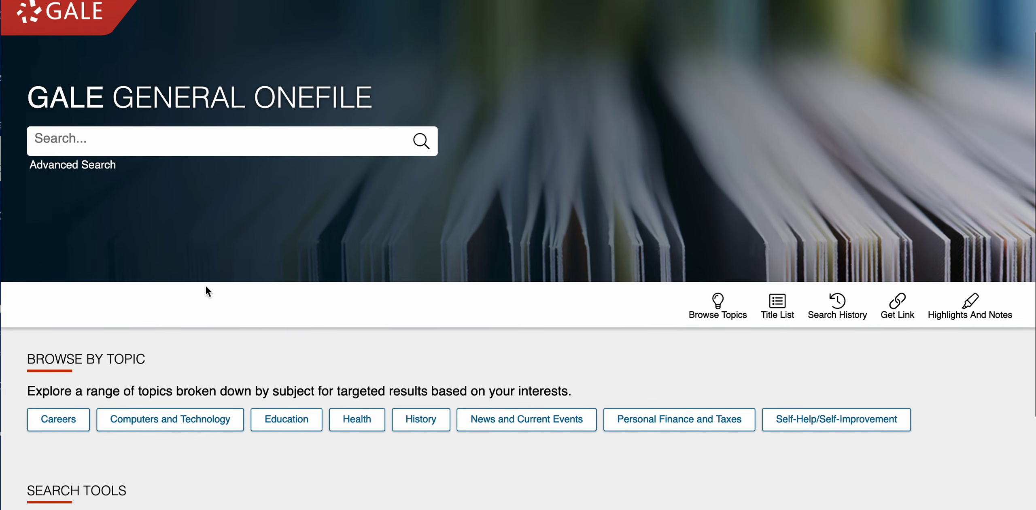
pyautogui.scroll(-4, 205, 286)
pyautogui.scroll(2, 154, 61)
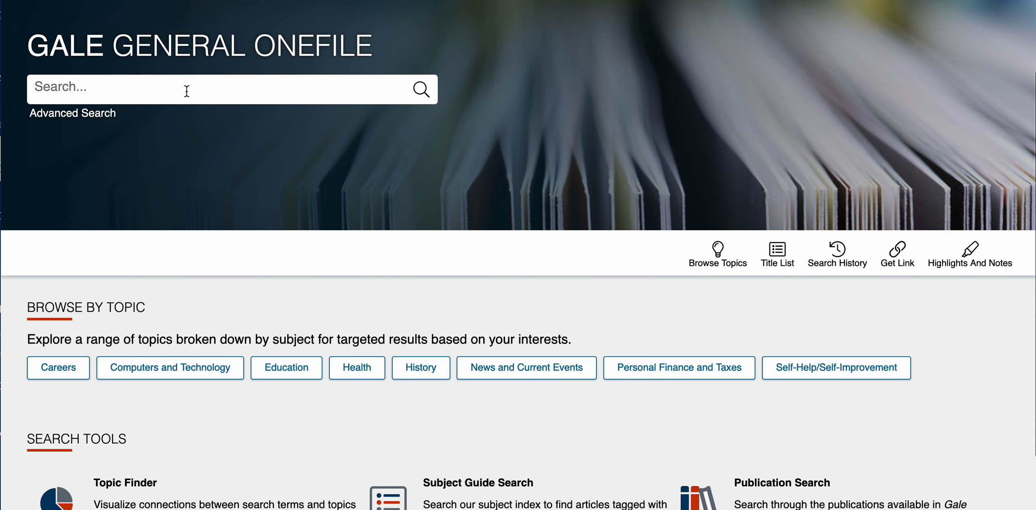
pyautogui.scroll(-4, 244, 327)
pyautogui.scroll(1, 178, 317)
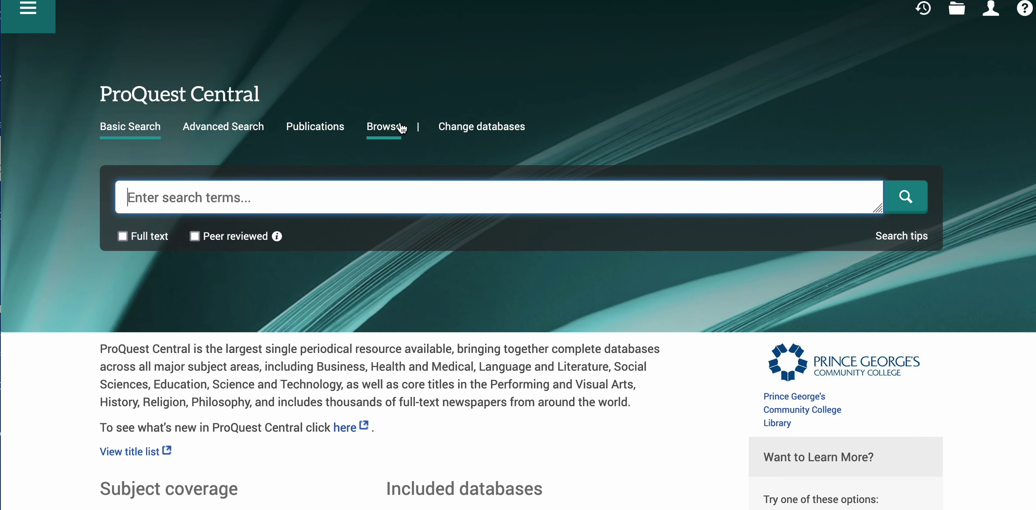
pyautogui.click(400, 127)
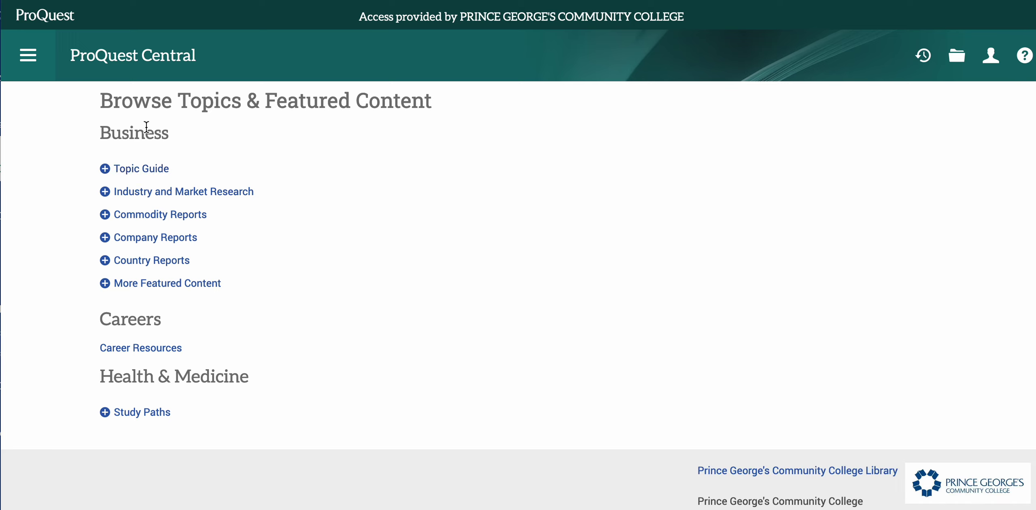
# Open ProQuest's Topic Paths page from the Business Topic Guide and scroll through the subject list
pyautogui.click(142, 169)
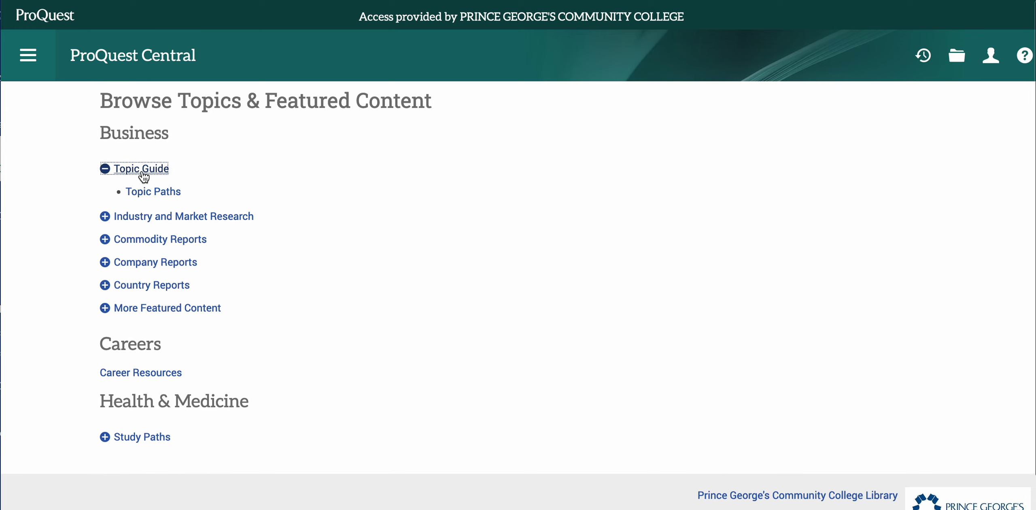
pyautogui.click(151, 191)
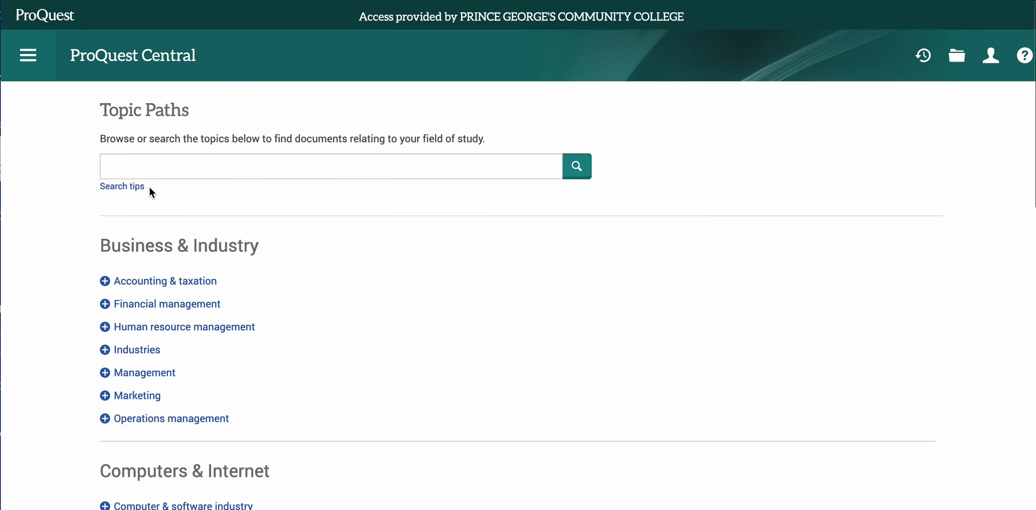
pyautogui.scroll(-6, 193, 324)
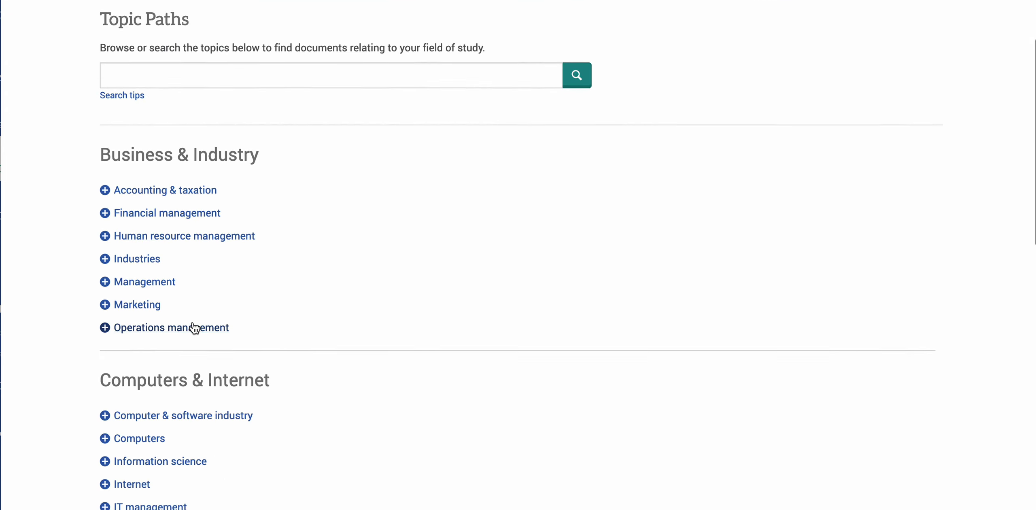
pyautogui.scroll(-3, 193, 322)
pyautogui.scroll(3, 193, 322)
pyautogui.scroll(-1, 193, 322)
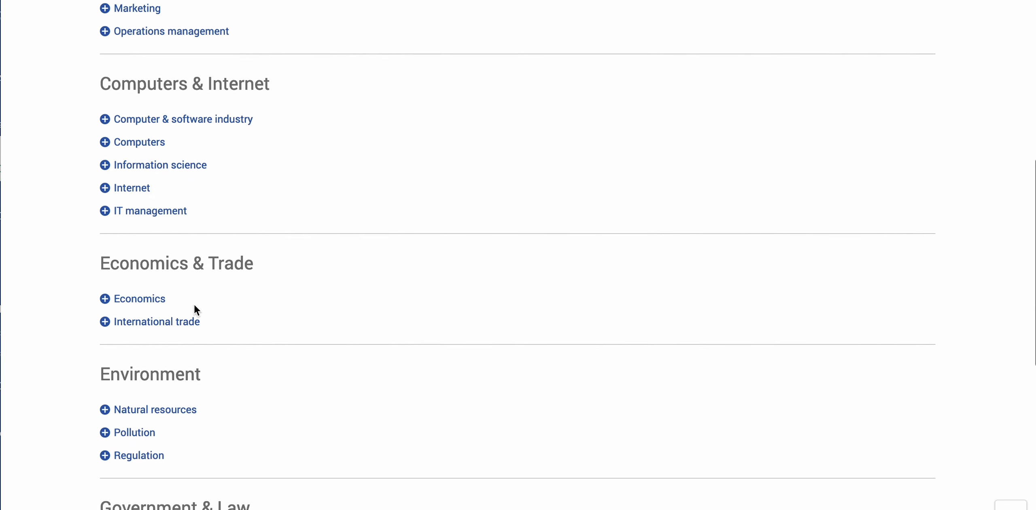
pyautogui.scroll(-4, 194, 308)
pyautogui.scroll(-2, 190, 332)
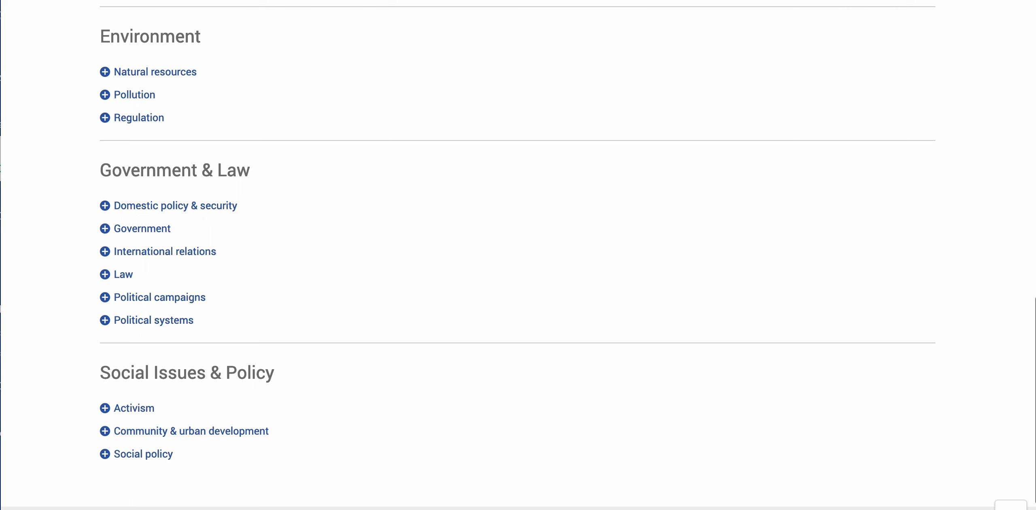
pyautogui.press('super+Left')
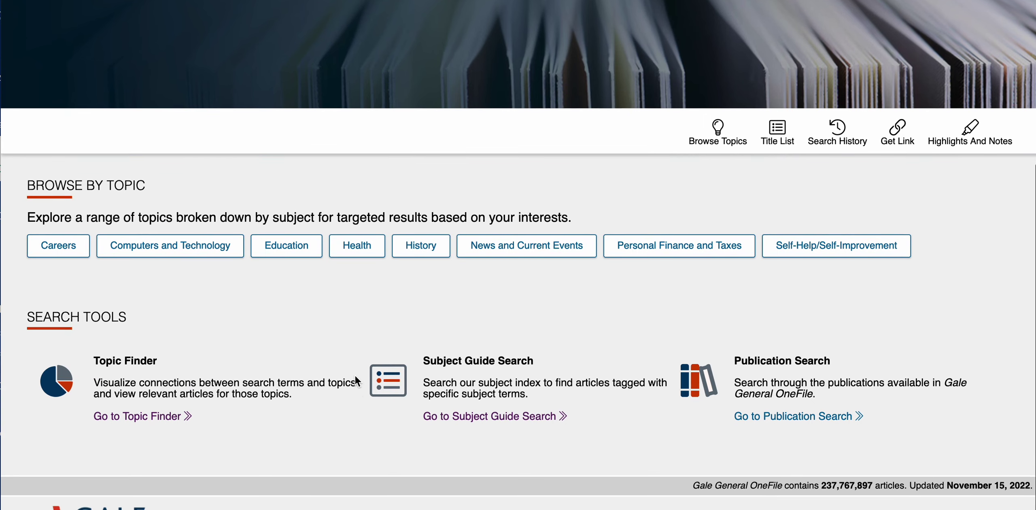
# Search Gale General OneFile for 'student writing'
pyautogui.scroll(5, 354, 376)
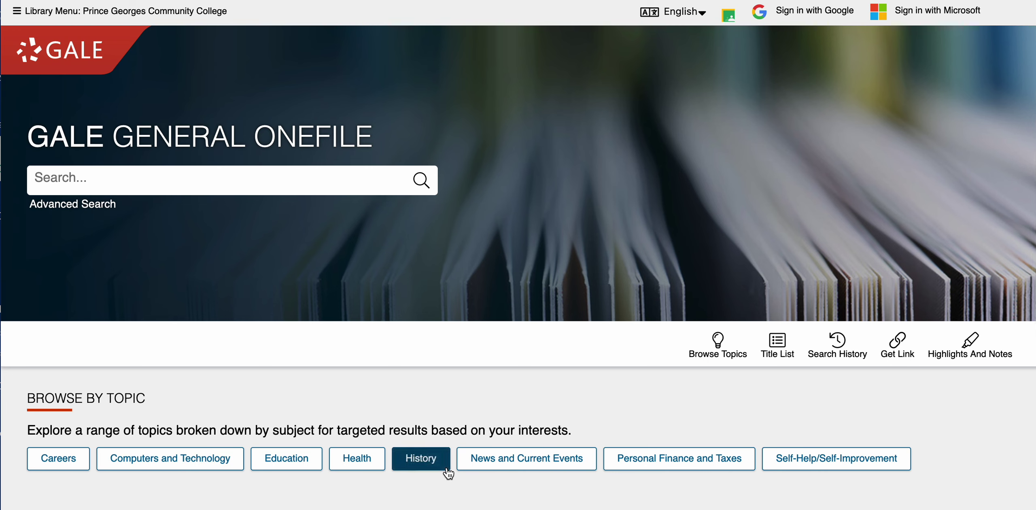
pyautogui.click(227, 168)
pyautogui.write('st')
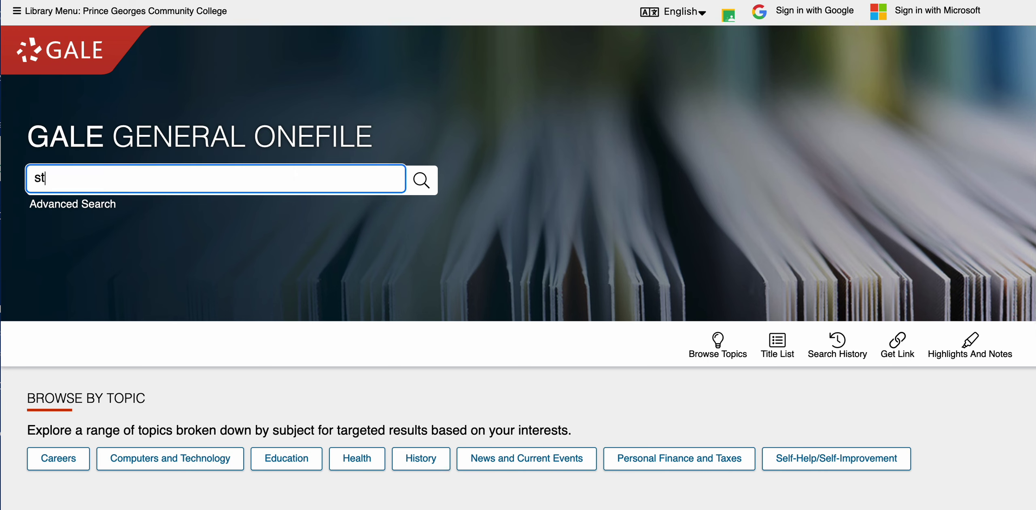
pyautogui.write('udent writing')
pyautogui.press('Return')
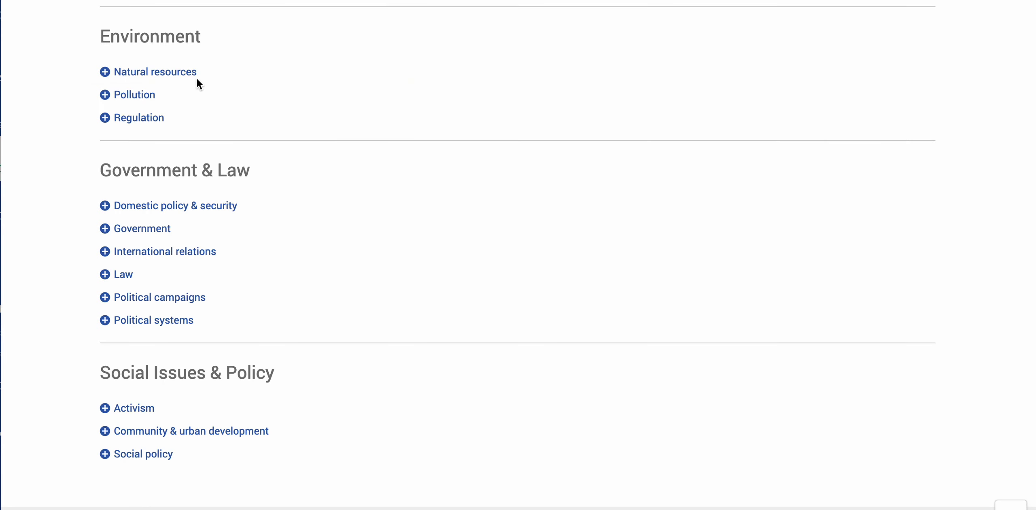
pyautogui.scroll(20, 197, 78)
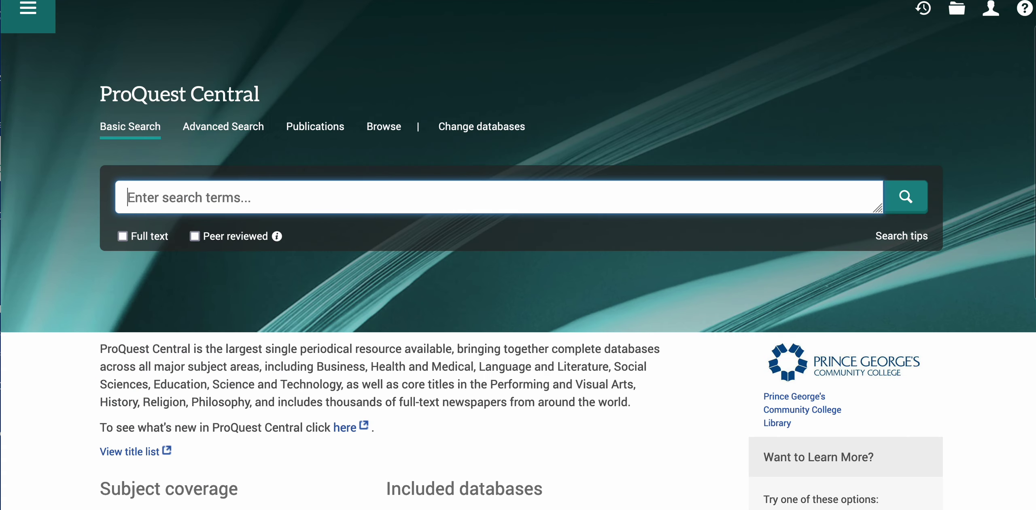
# Search ProQuest Central's Basic Search for 'student writing'
pyautogui.write('stude')
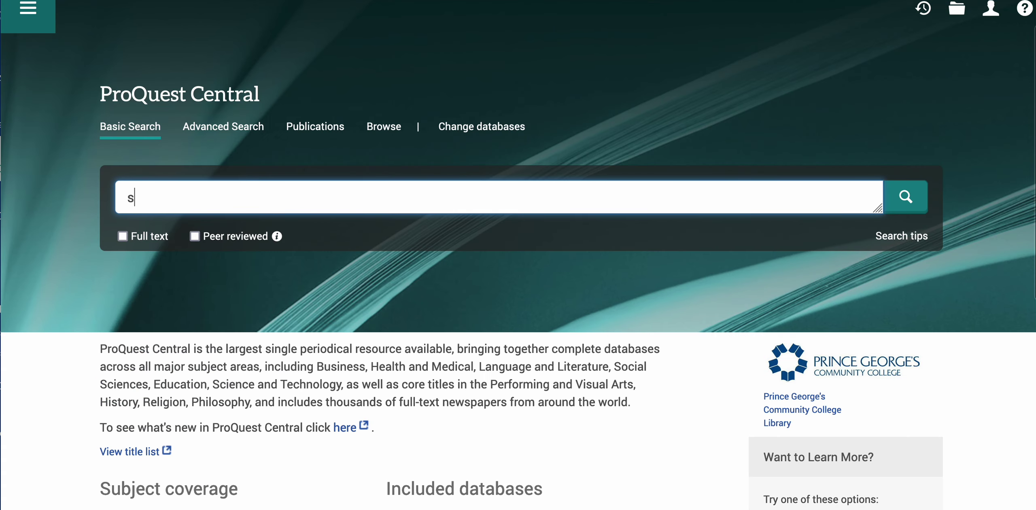
pyautogui.write('nt writing')
pyautogui.press('Return')
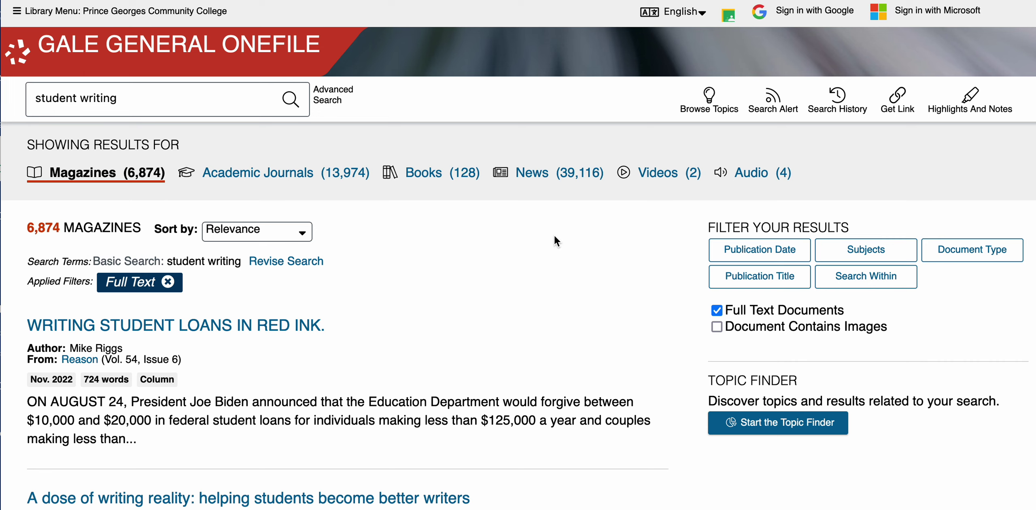
# Open 'Writing Student Loans in Red Ink' in Gale and select its MLA 9th Edition citation
pyautogui.click(143, 324)
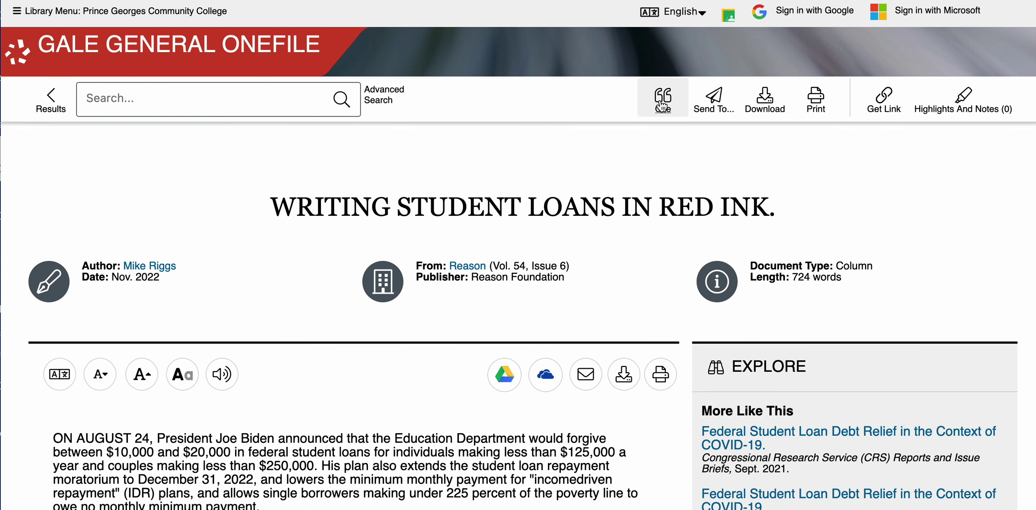
pyautogui.click(662, 106)
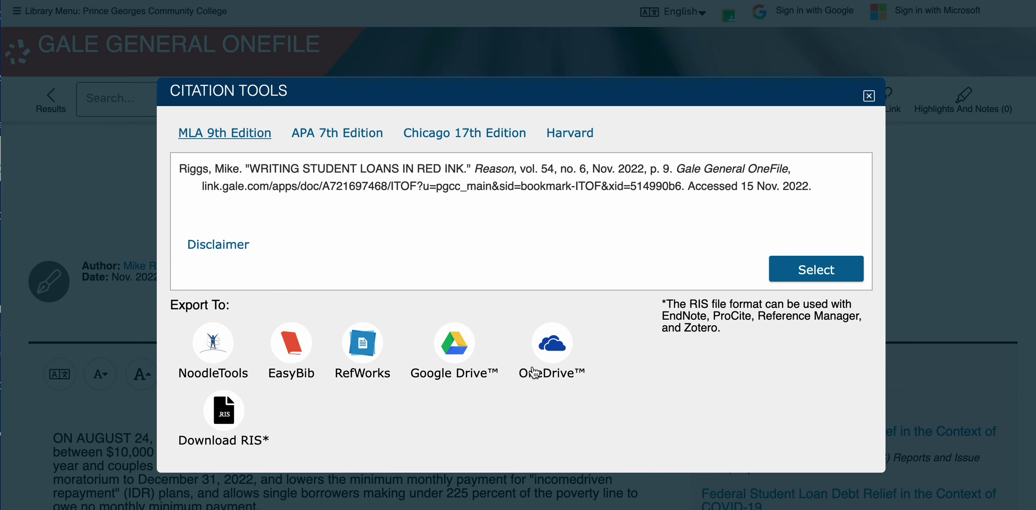
pyautogui.tripleClick(458, 188)
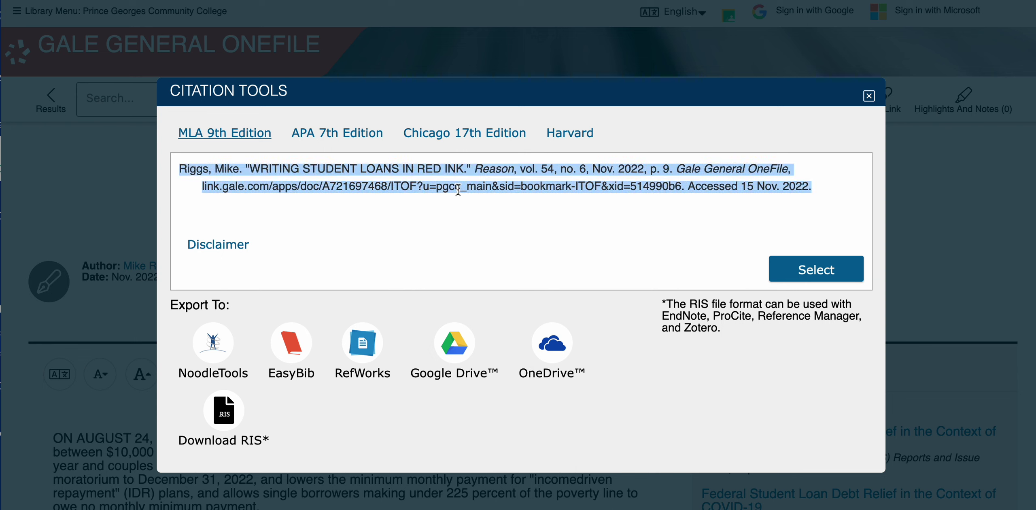
pyautogui.click(868, 96)
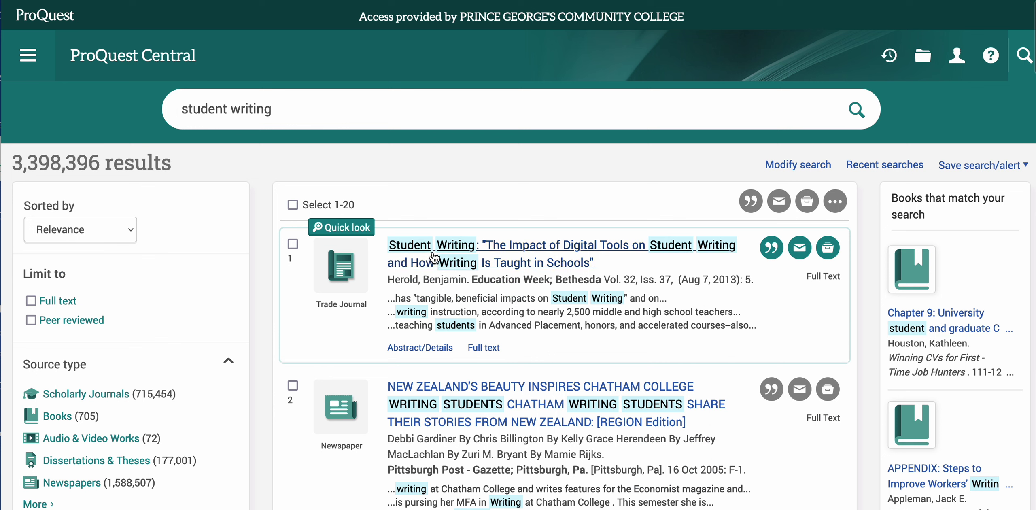
pyautogui.click(434, 258)
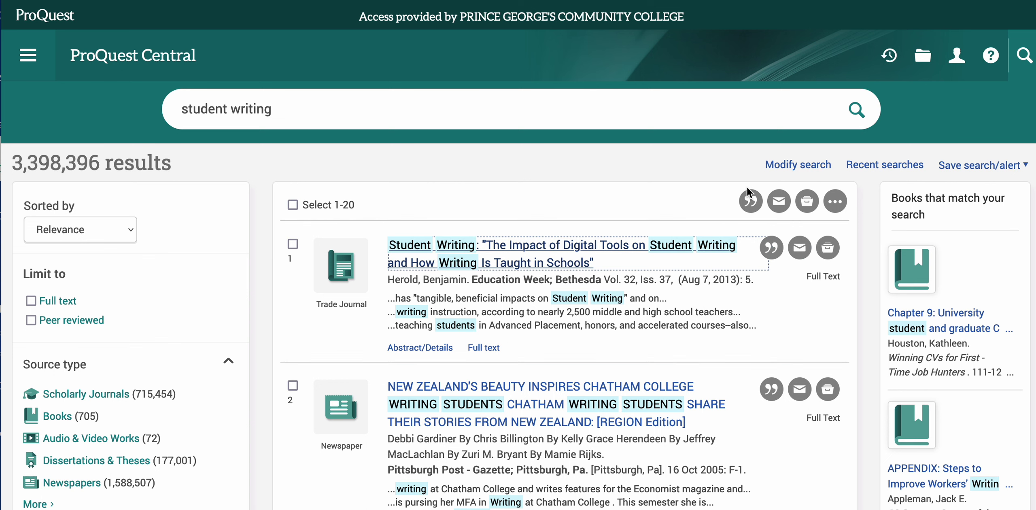
# Open the Education Week 'Student Writing' article and select its MLA 9th - Title Casing citation
pyautogui.click(553, 258)
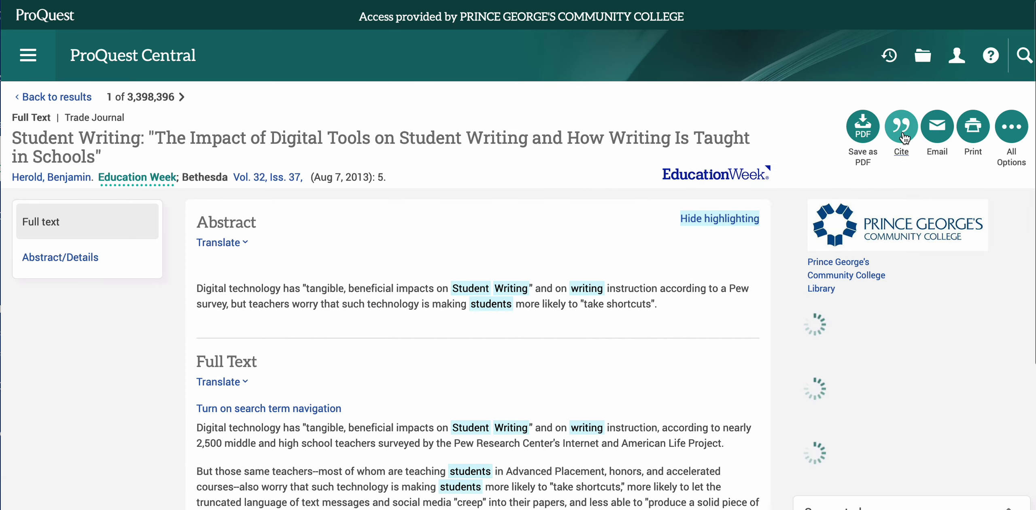
pyautogui.click(903, 137)
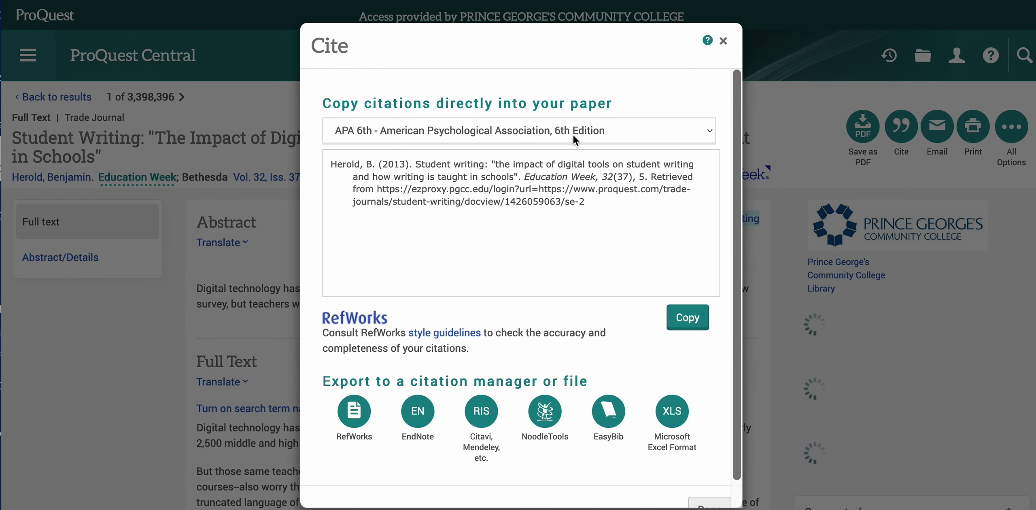
pyautogui.click(573, 134)
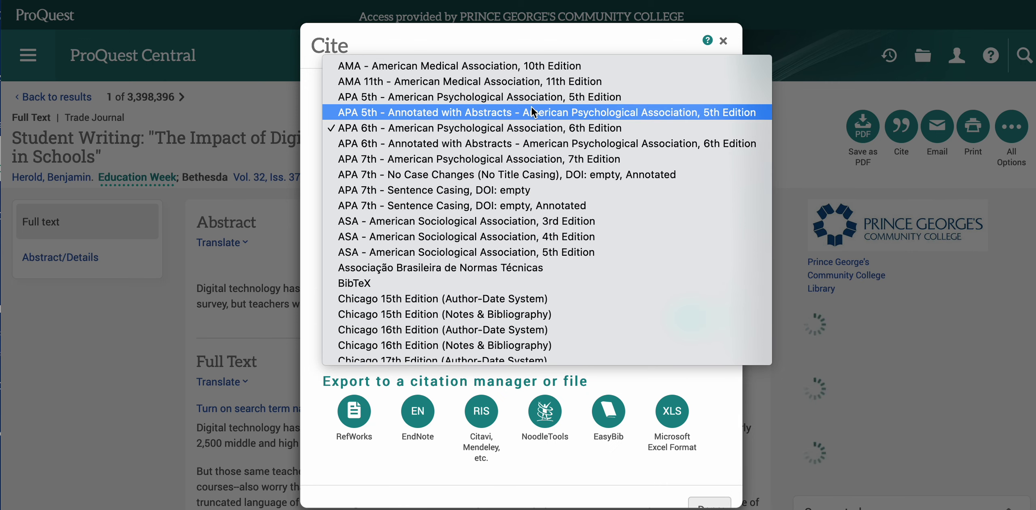
pyautogui.scroll(-10, 432, 221)
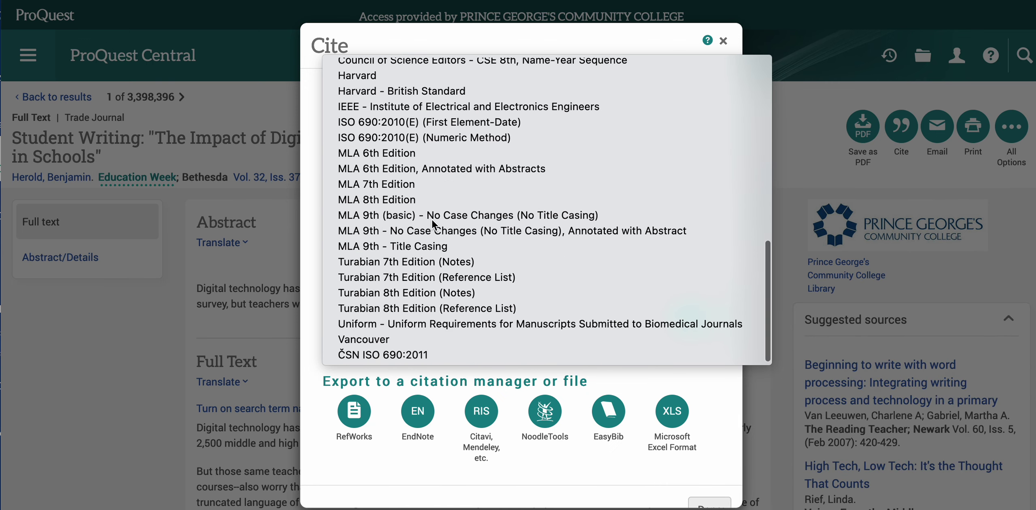
pyautogui.click(402, 247)
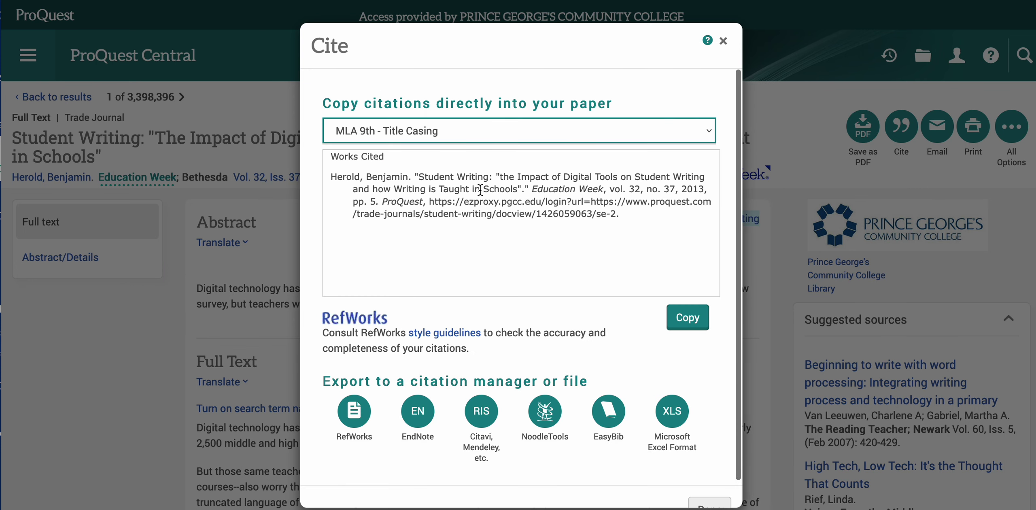
pyautogui.tripleClick(416, 182)
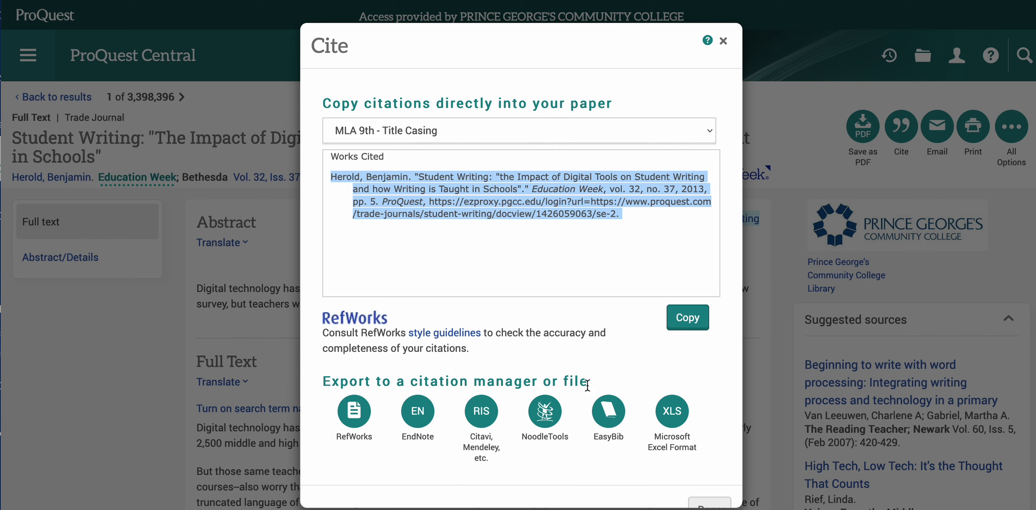
pyautogui.click(727, 43)
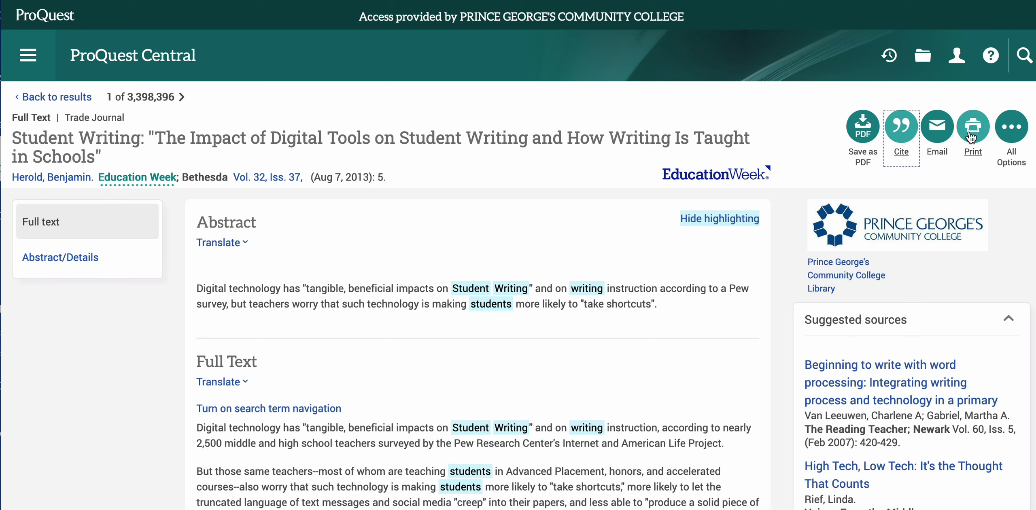
pyautogui.click(1010, 134)
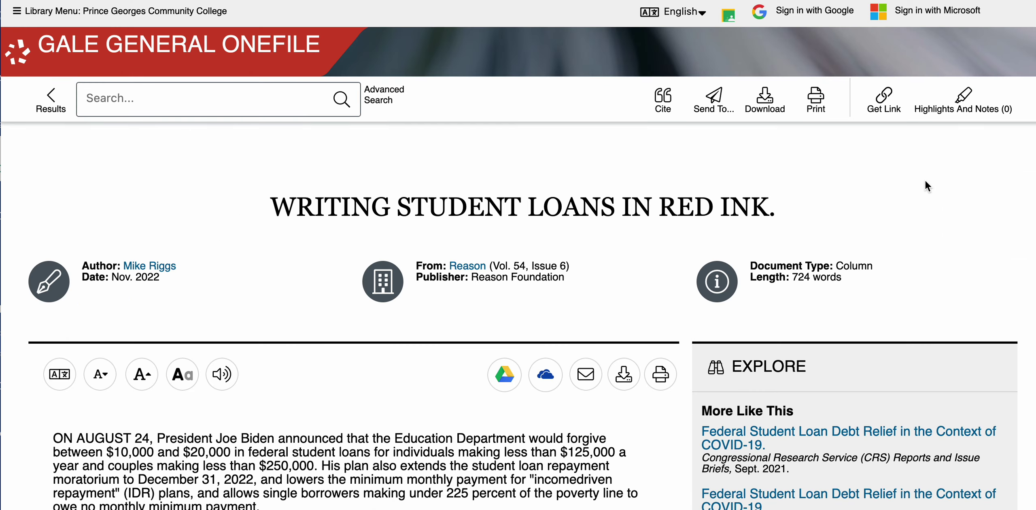
# Download 'Writing Student Loans in Red Ink' as a PDF, read it, and return to the article page
pyautogui.click(760, 110)
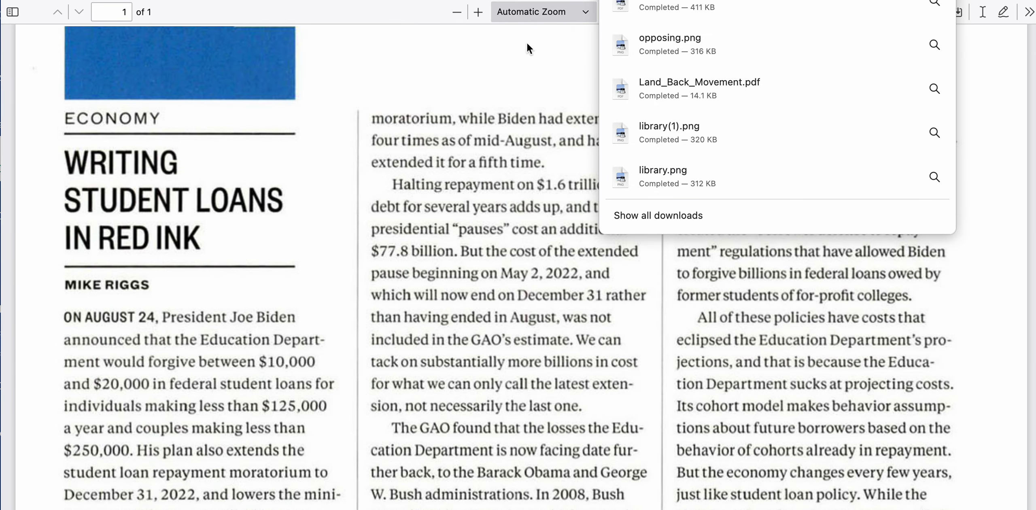
pyautogui.click(522, 232)
pyautogui.scroll(-15, 522, 232)
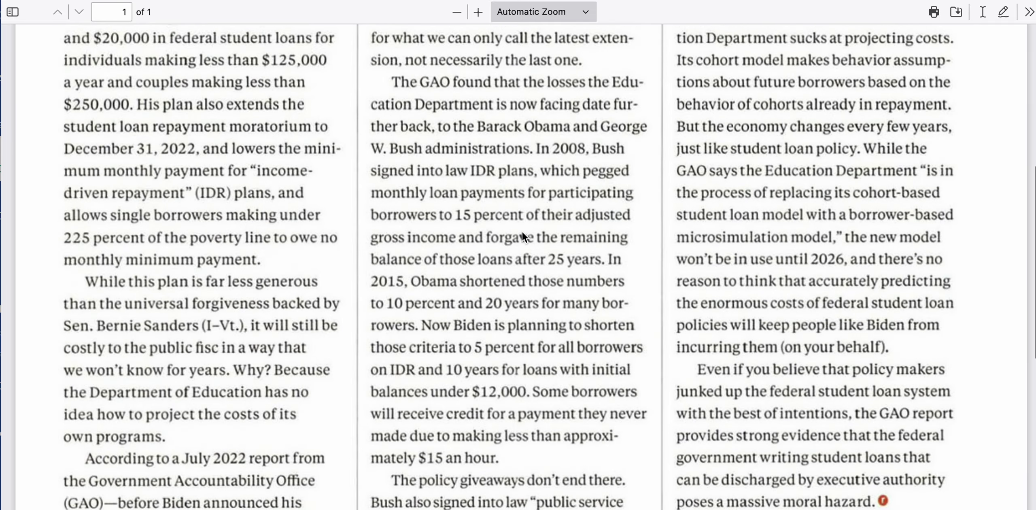
pyautogui.scroll(-4, 522, 233)
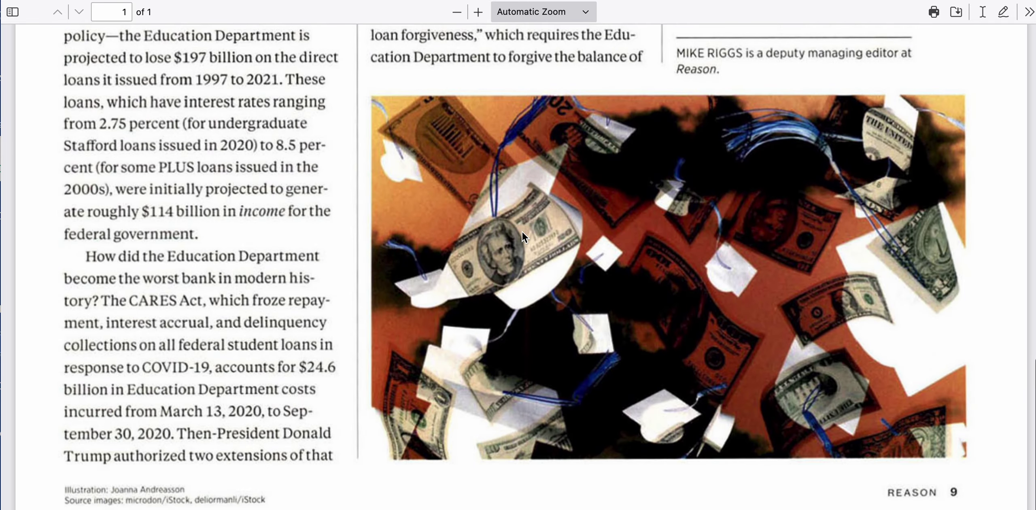
pyautogui.scroll(1, 522, 232)
pyautogui.scroll(-1, 521, 232)
pyautogui.press('Home')
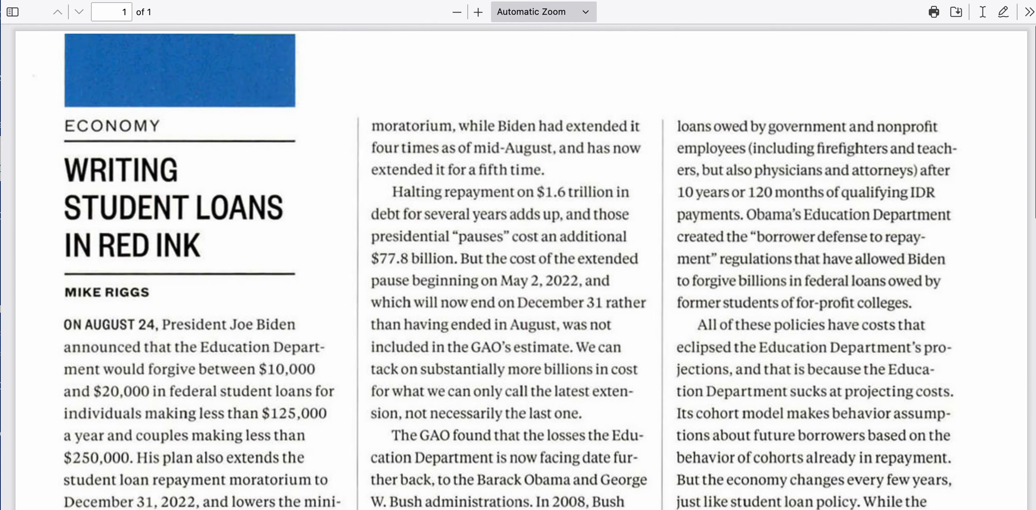
pyautogui.press('super+w')
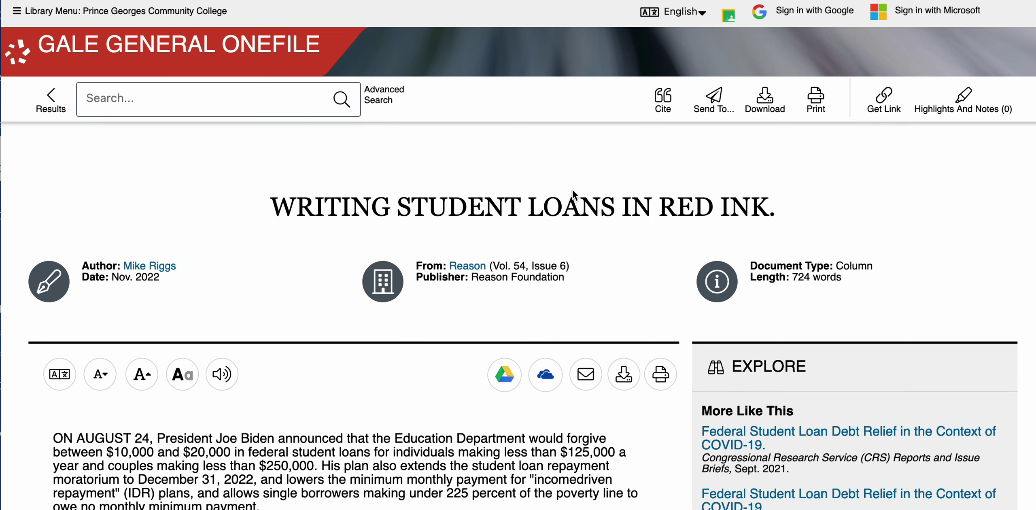
# Play the Gale article aloud briefly, pause and stop it, then close the save and export options
pyautogui.scroll(-2, 572, 194)
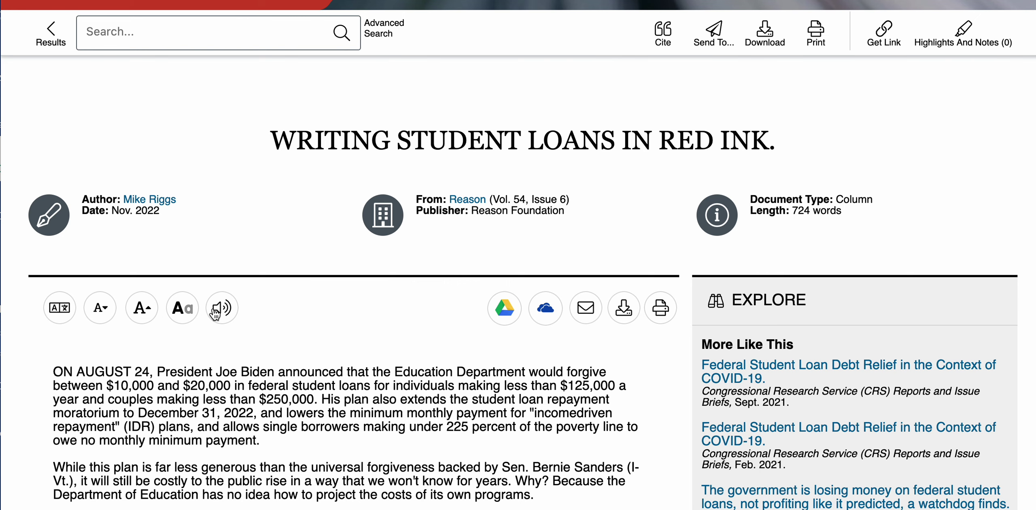
pyautogui.click(226, 313)
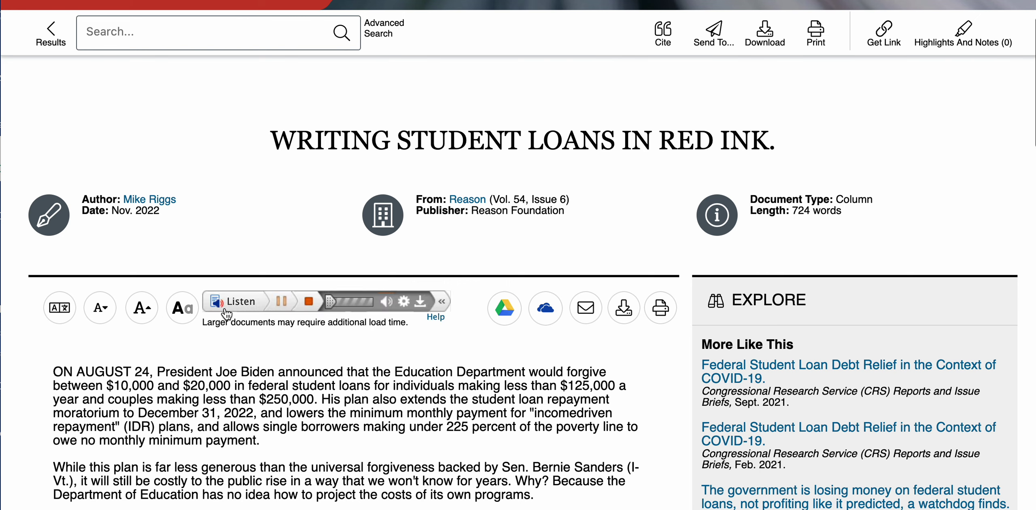
pyautogui.click(282, 306)
pyautogui.click(310, 305)
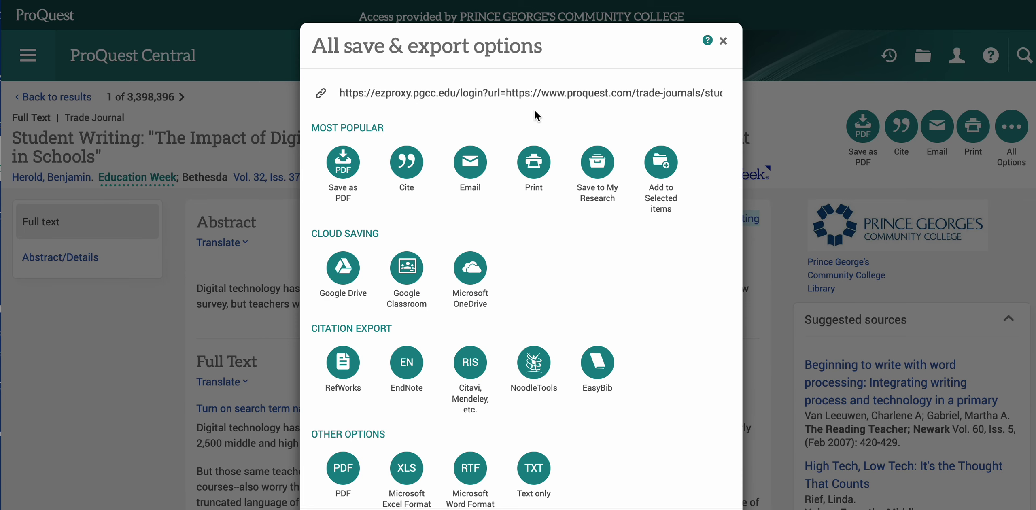
pyautogui.click(723, 41)
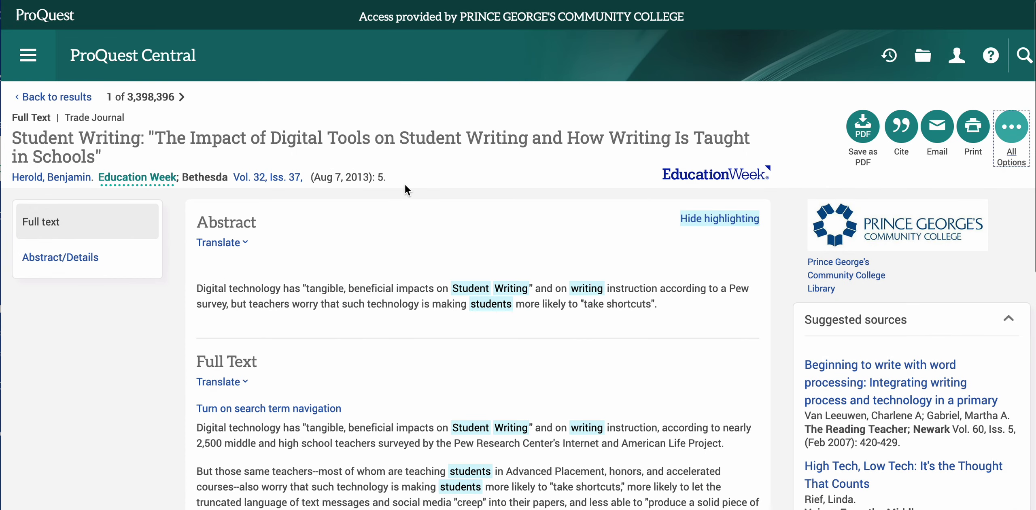
# Return to the student writing results list and open result 9, 'Social Cognition and Writing'
pyautogui.scroll(-2, 273, 337)
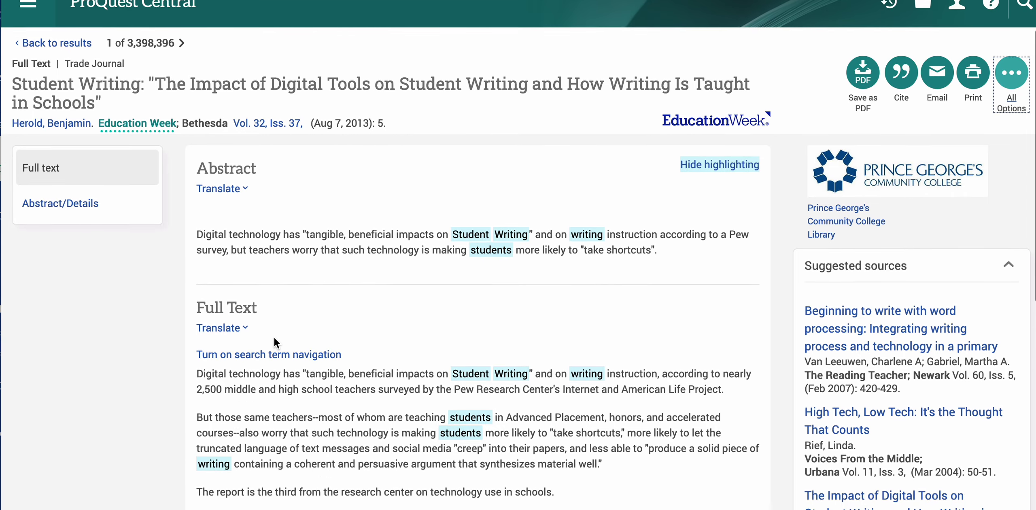
pyautogui.scroll(-5, 274, 337)
pyautogui.scroll(10, 274, 338)
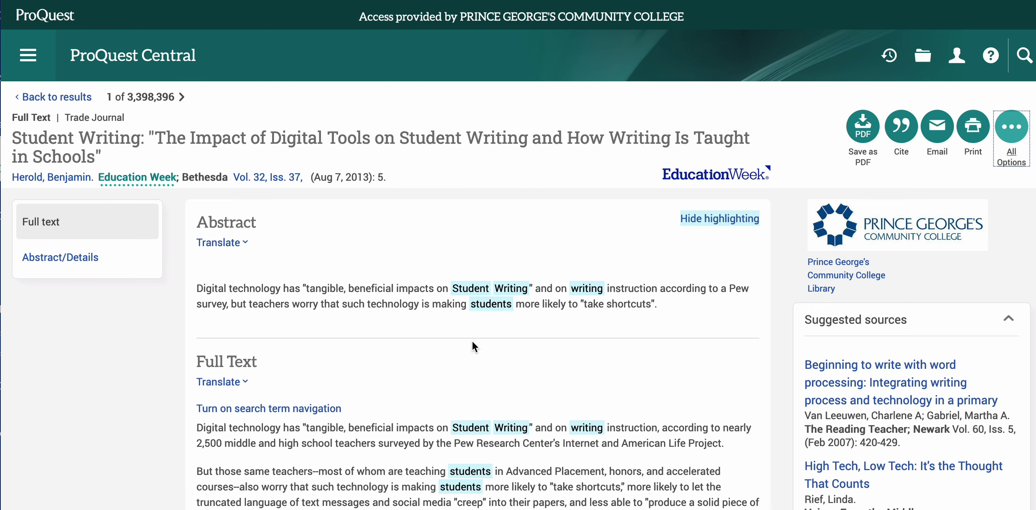
pyautogui.scroll(-5, 472, 340)
pyautogui.scroll(5, 448, 292)
pyautogui.click(56, 97)
pyautogui.scroll(-15, 266, 324)
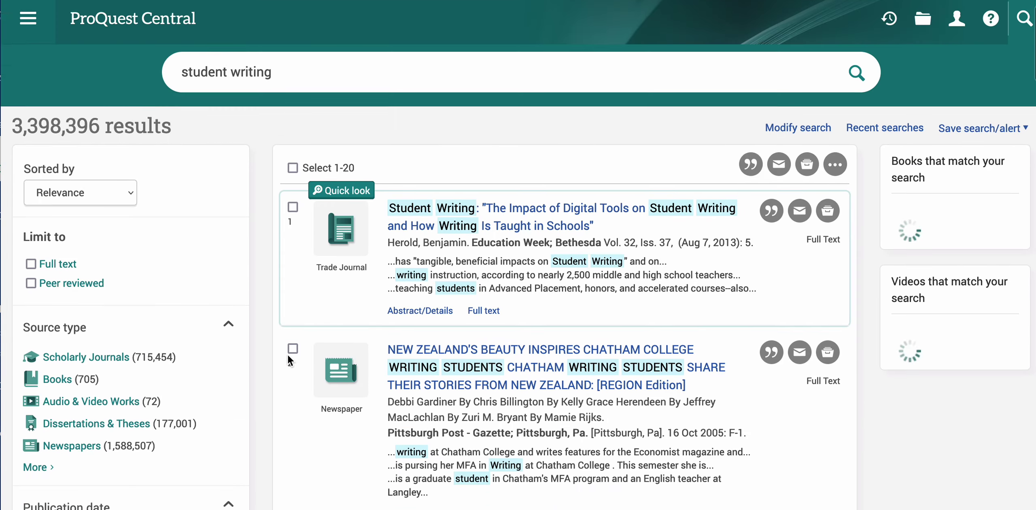
pyautogui.scroll(-3, 434, 317)
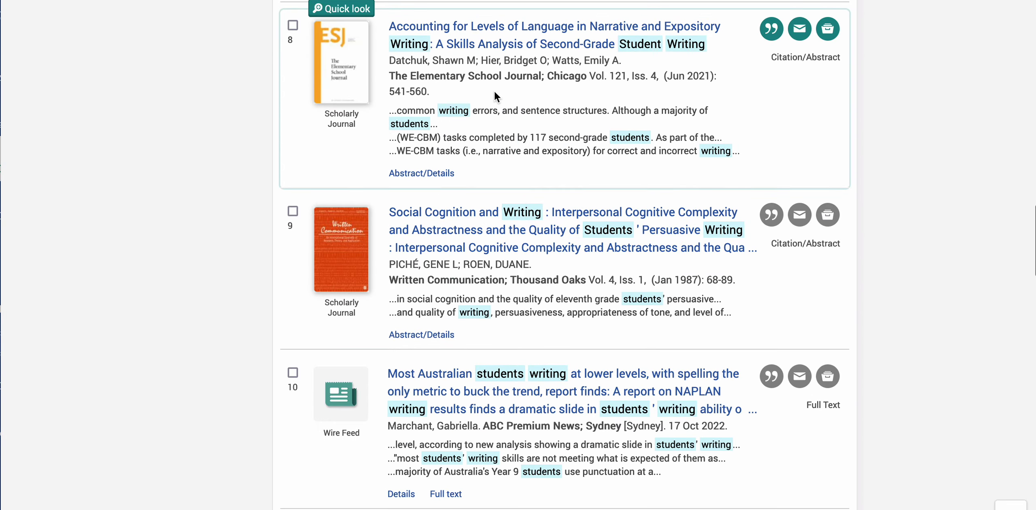
pyautogui.click(462, 224)
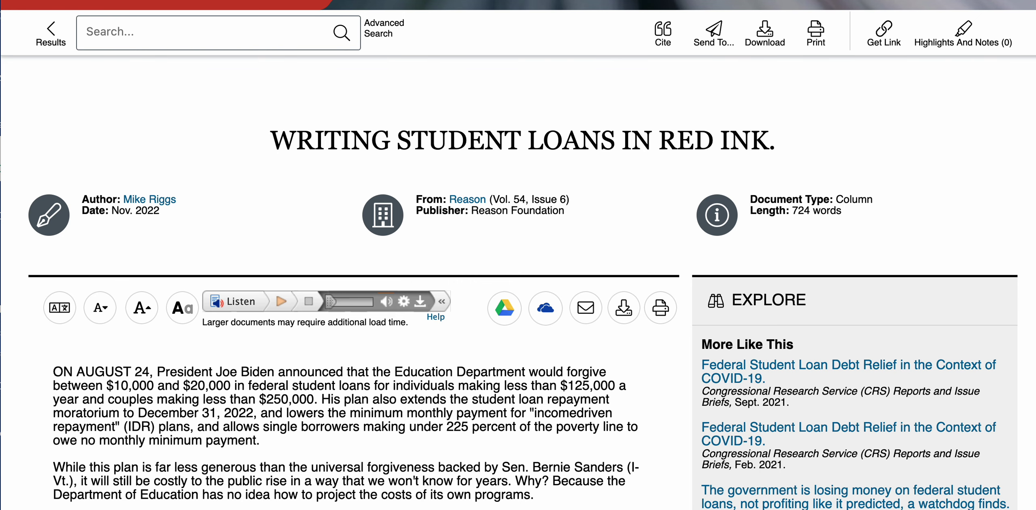
# Go back to the 6,874 magazine results and preview the Publication Date, Subjects and Document Type filters
pyautogui.hotkey('alt', 'Left')
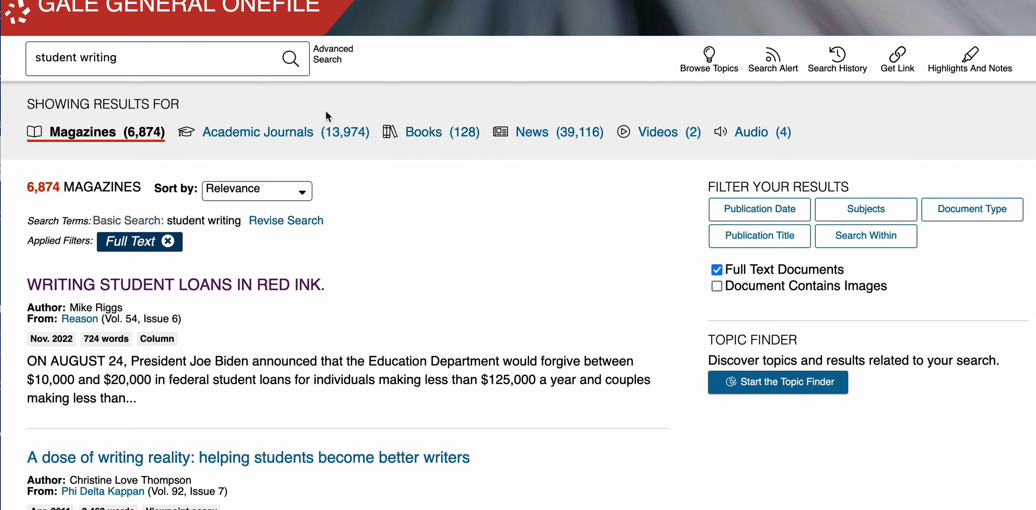
pyautogui.click(777, 207)
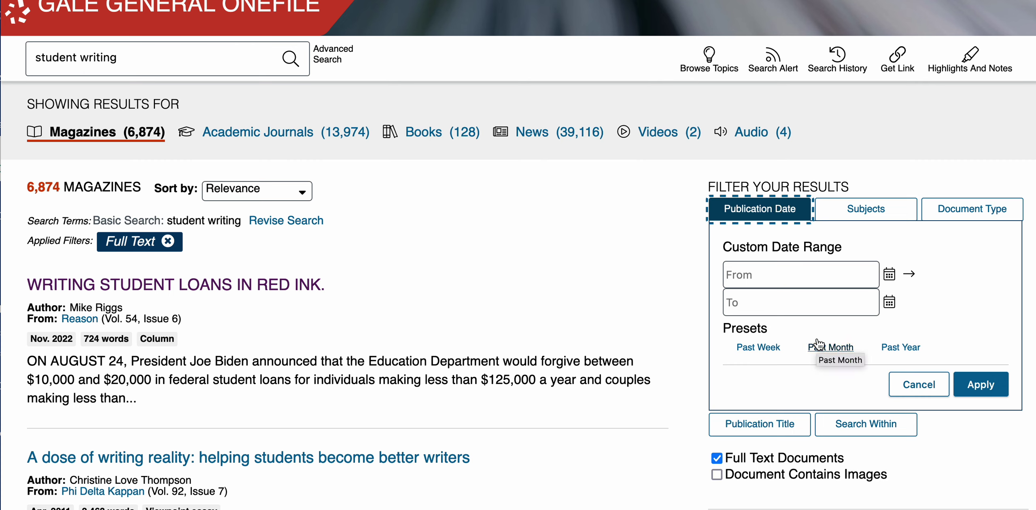
pyautogui.click(858, 209)
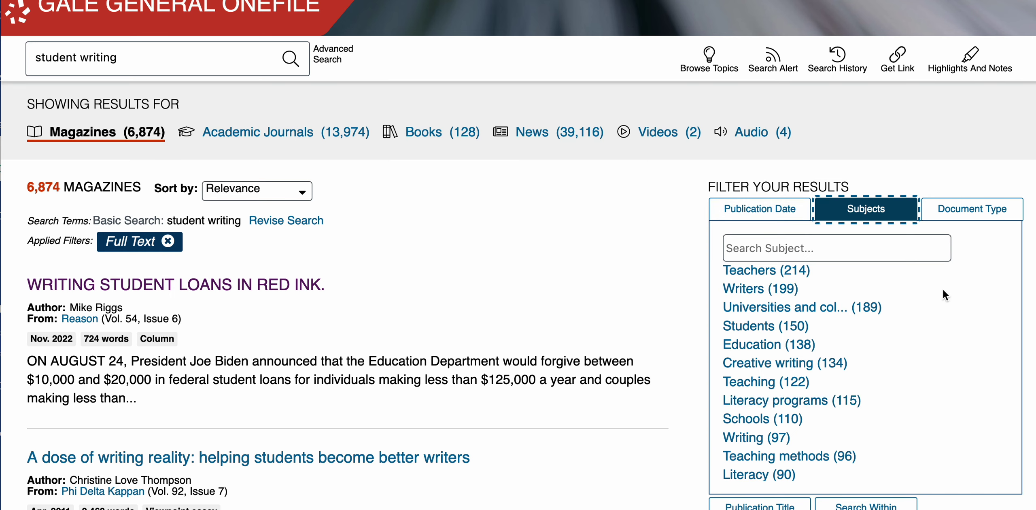
pyautogui.click(969, 215)
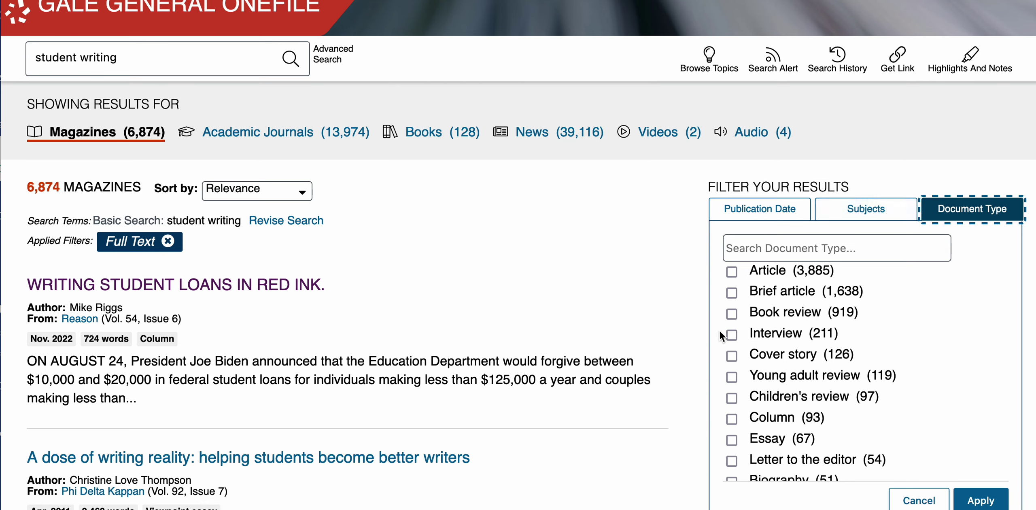
pyautogui.click(968, 213)
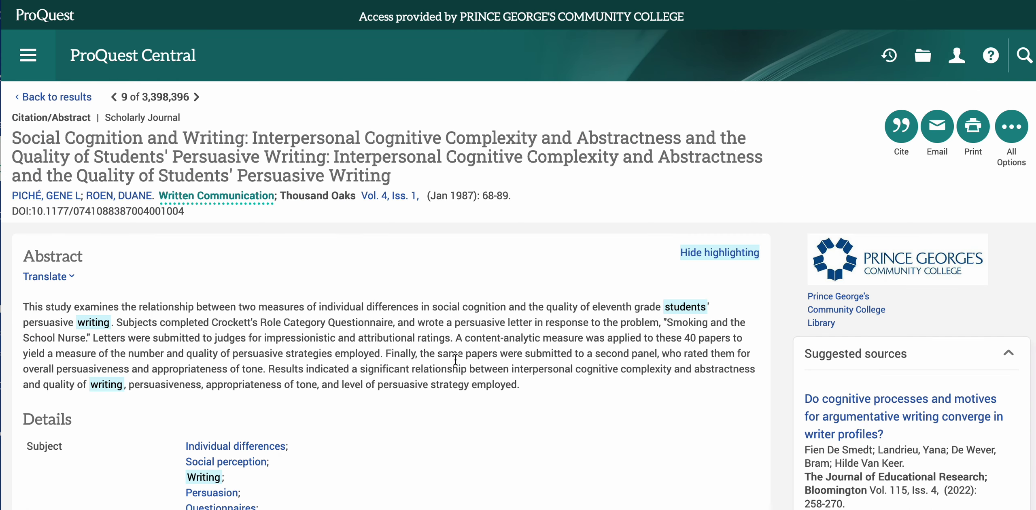
# Scroll the Social Cognition and Writing record's details and the results sidebar
pyautogui.scroll(-10, 455, 358)
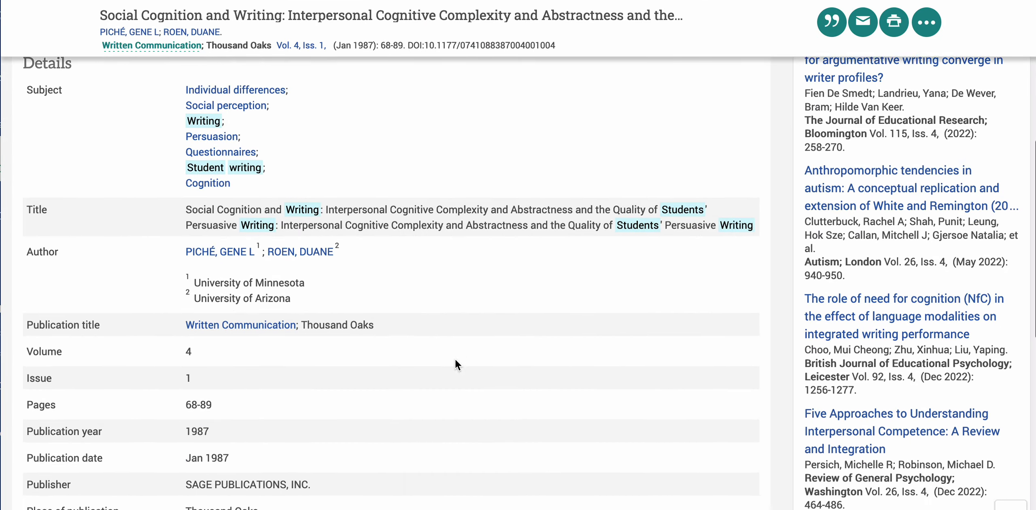
pyautogui.scroll(10, 455, 358)
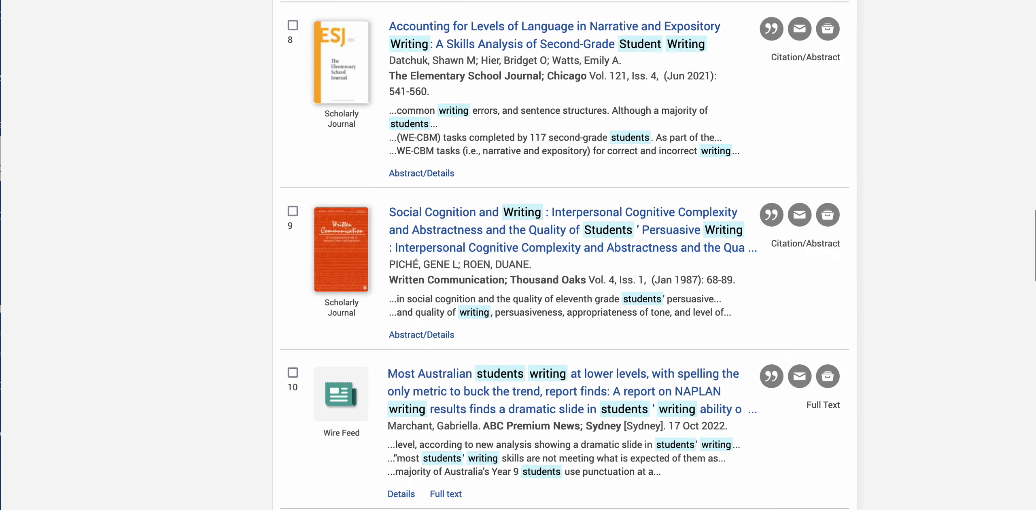
pyautogui.scroll(20, 422, 113)
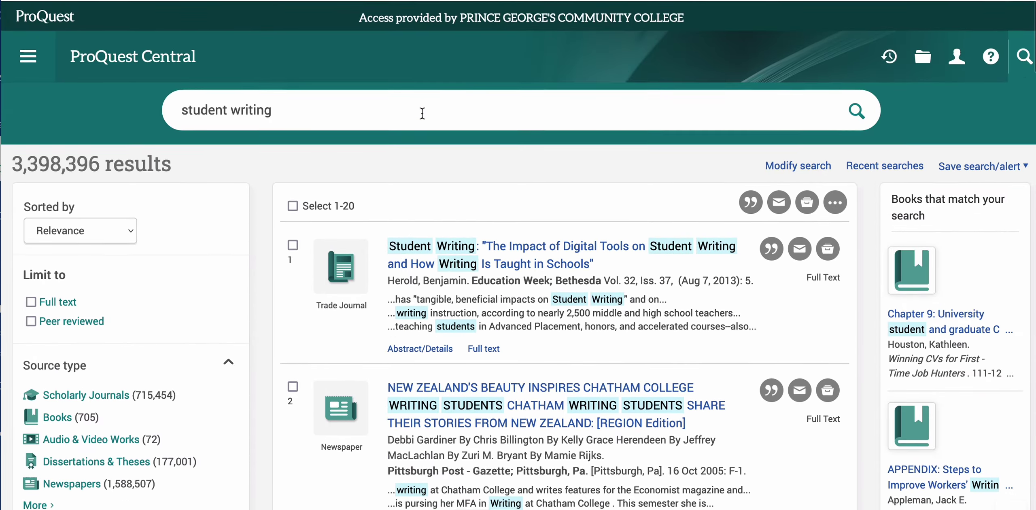
pyautogui.scroll(-2, 172, 63)
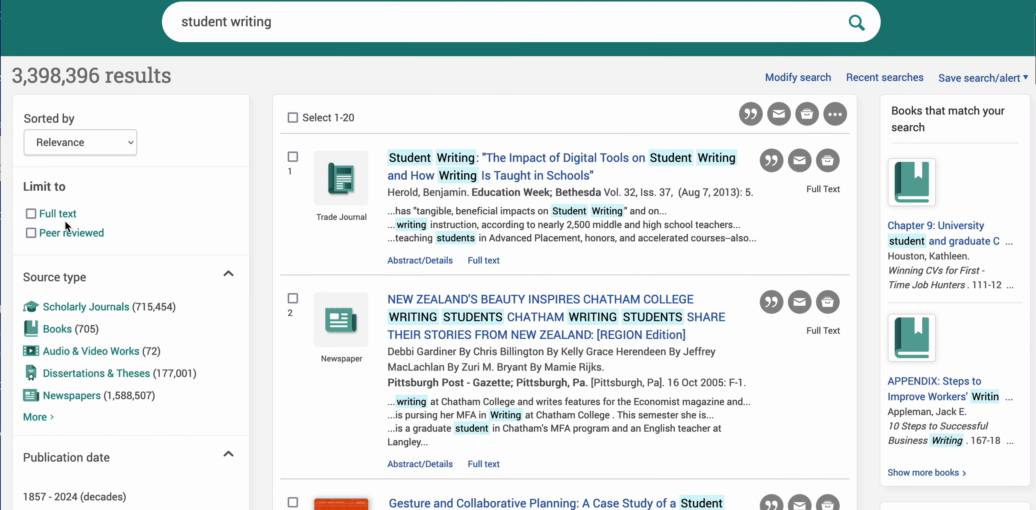
pyautogui.scroll(-3, 70, 315)
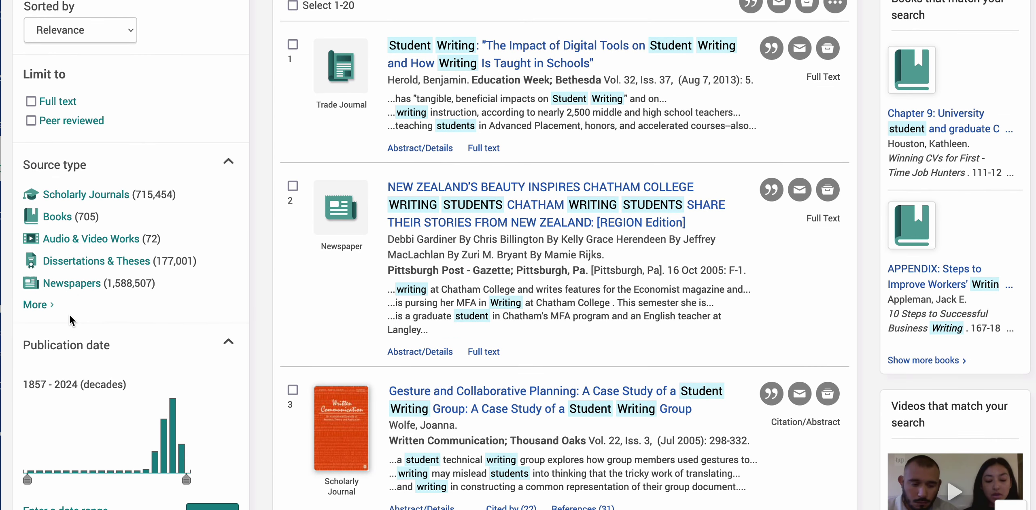
pyautogui.scroll(-8, 51, 395)
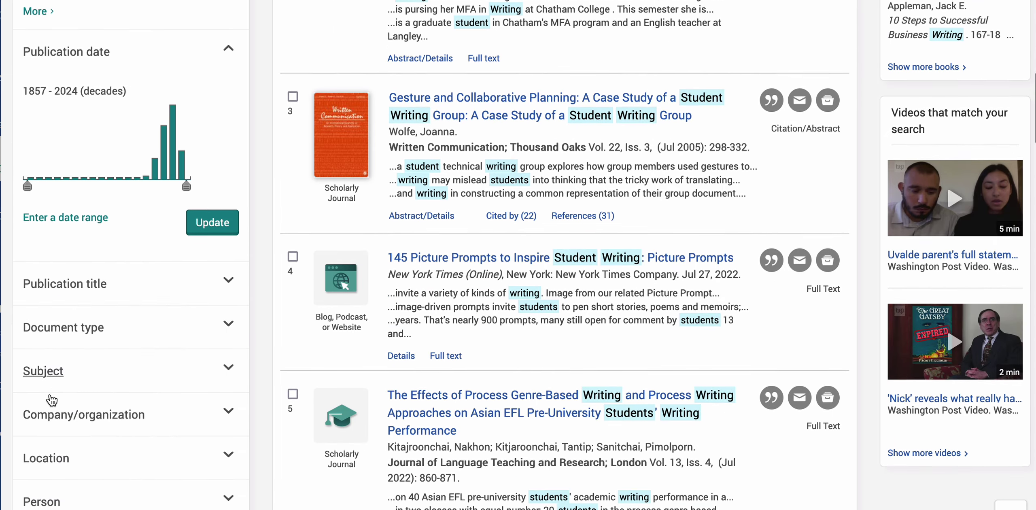
pyautogui.scroll(6, 51, 400)
pyautogui.scroll(-11, 55, 403)
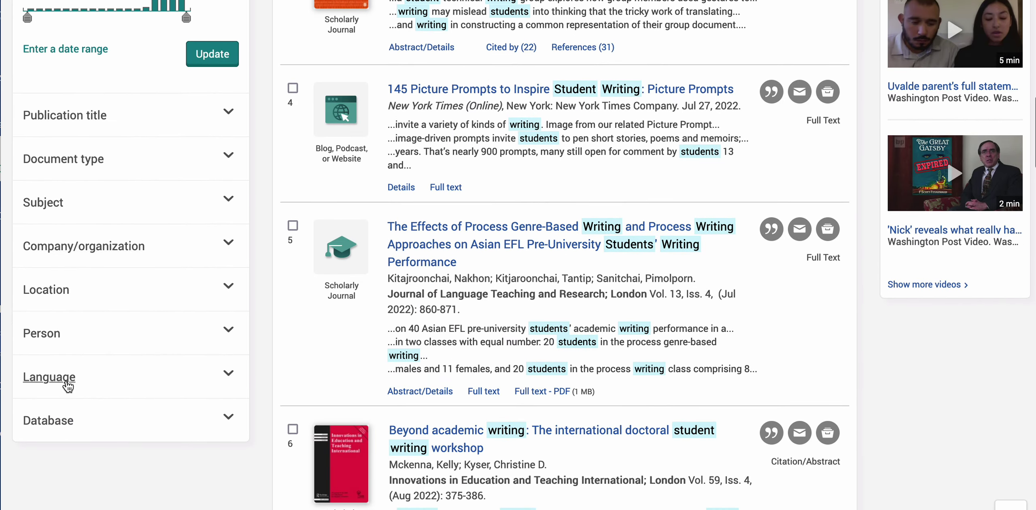
pyautogui.scroll(5, 138, 224)
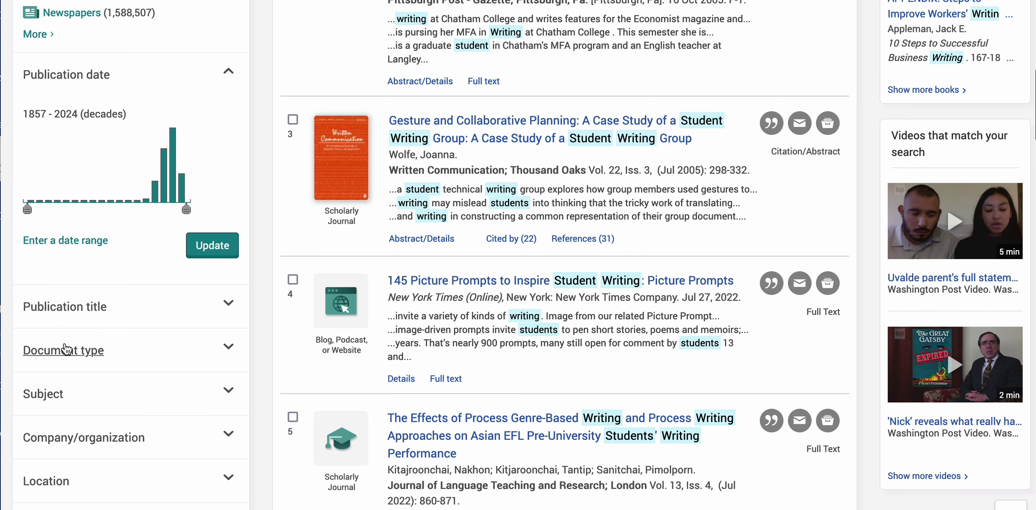
# Expand and collapse the Document type breakdown, expand Subject, and open the Sorted by choices
pyautogui.click(158, 356)
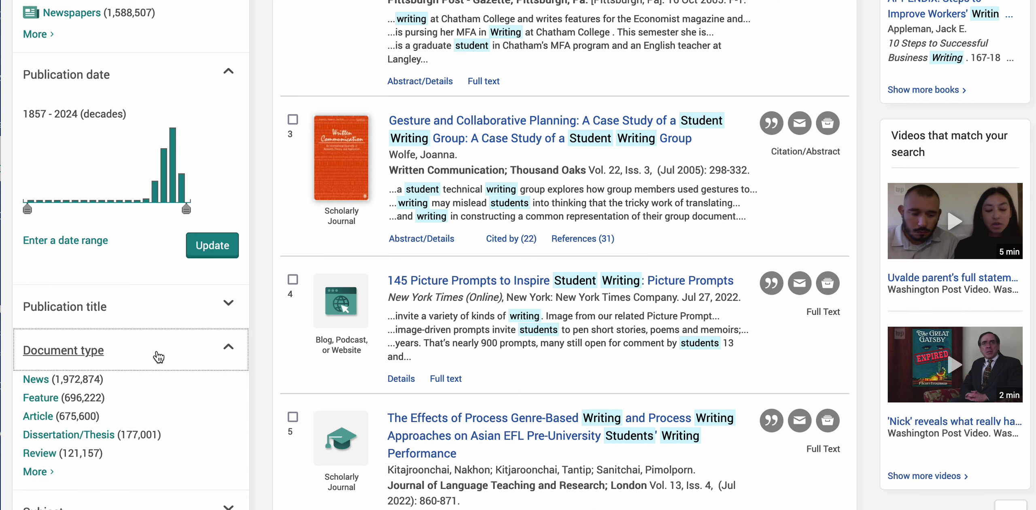
pyautogui.click(157, 355)
pyautogui.click(149, 399)
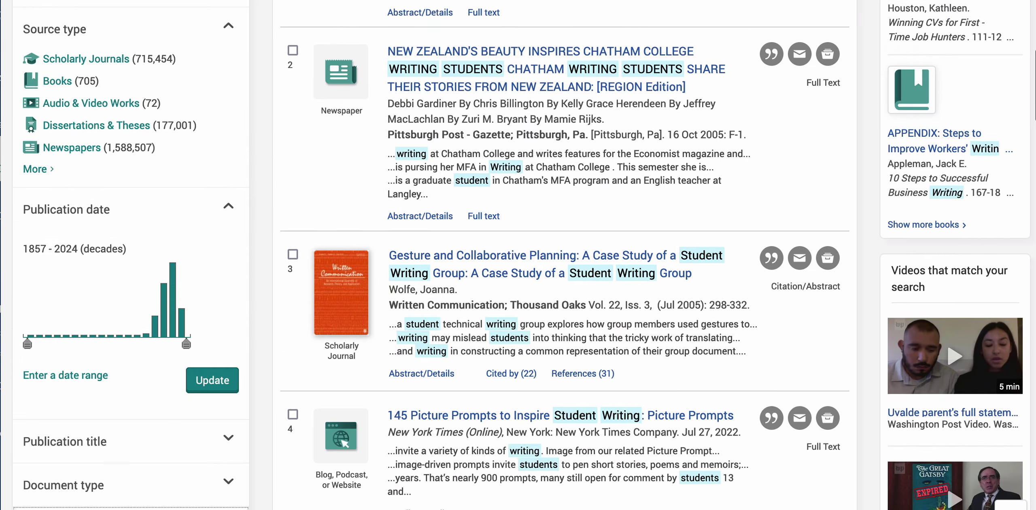
pyautogui.scroll(8, 114, 228)
pyautogui.click(114, 226)
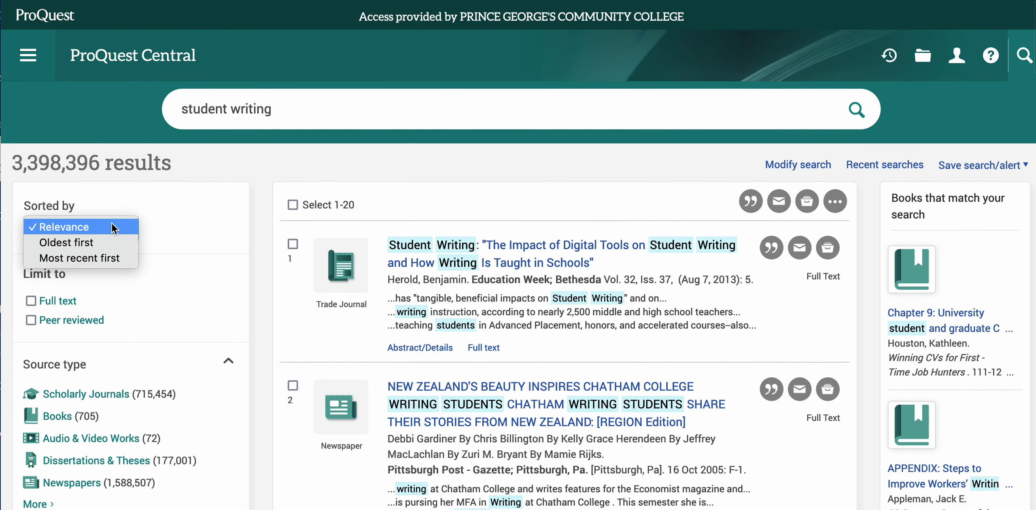
pyautogui.click(114, 227)
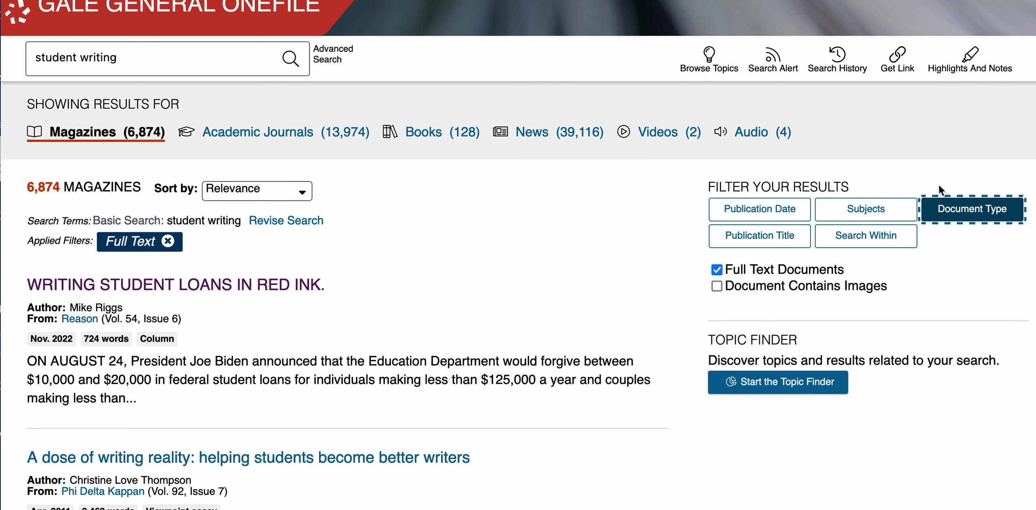
# Return to the Gale General OneFile home page via the banner title
pyautogui.scroll(2, 939, 184)
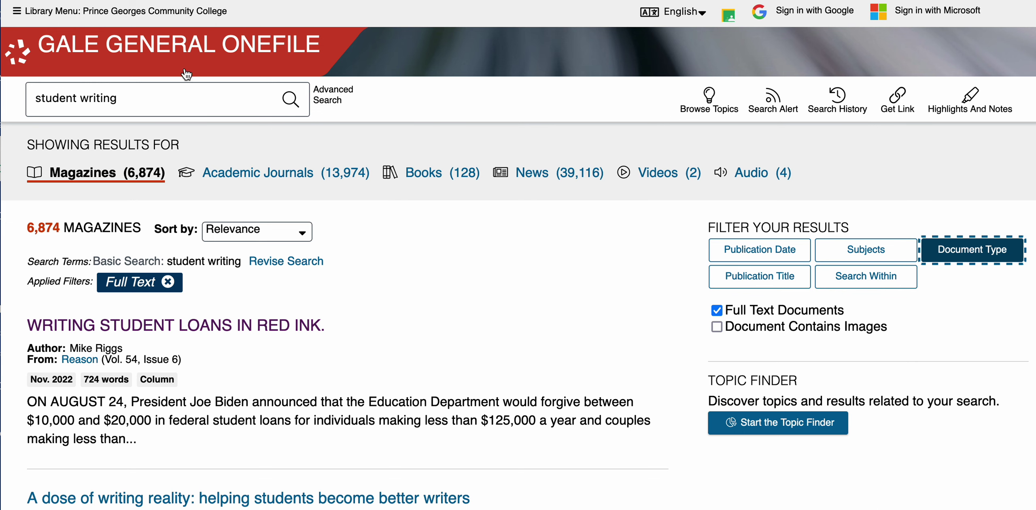
pyautogui.click(169, 52)
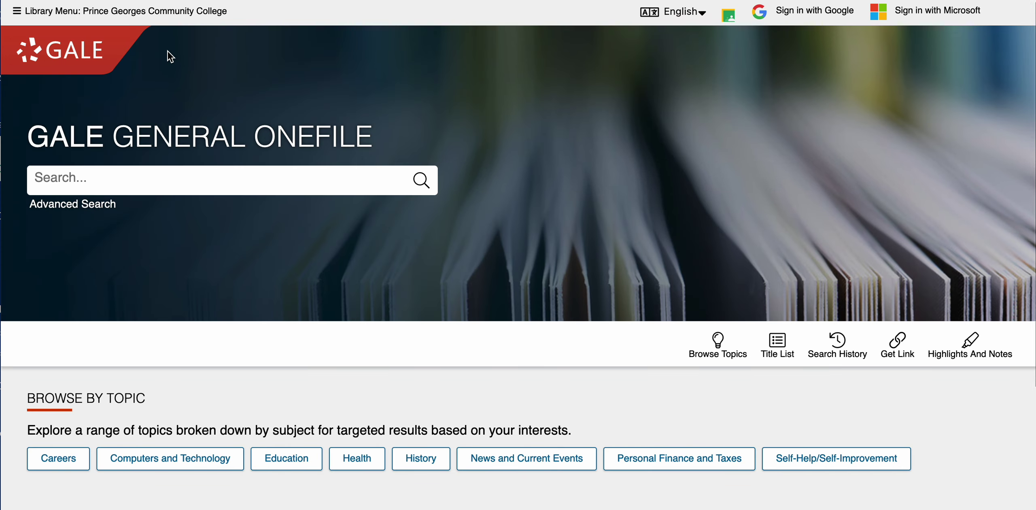